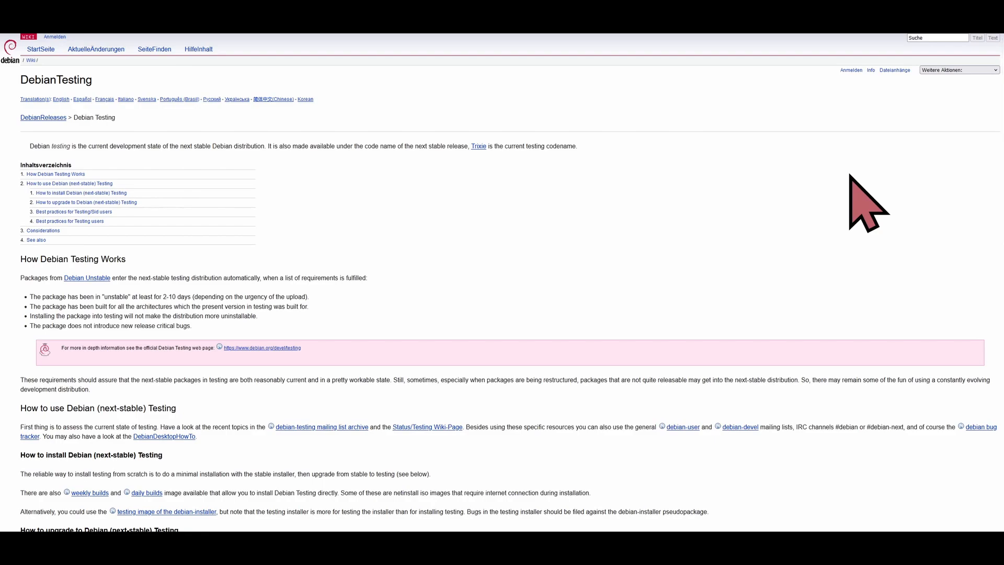
Read the Debian Testing wiki page's sections on installing and upgrading to the testing distribution.
{"action": "key", "text": "ctrl+plus"}
{"action": "key", "text": "ctrl+plus"}
{"action": "key", "text": "ctrl+plus"}
{"action": "key", "text": "ctrl+plus"}
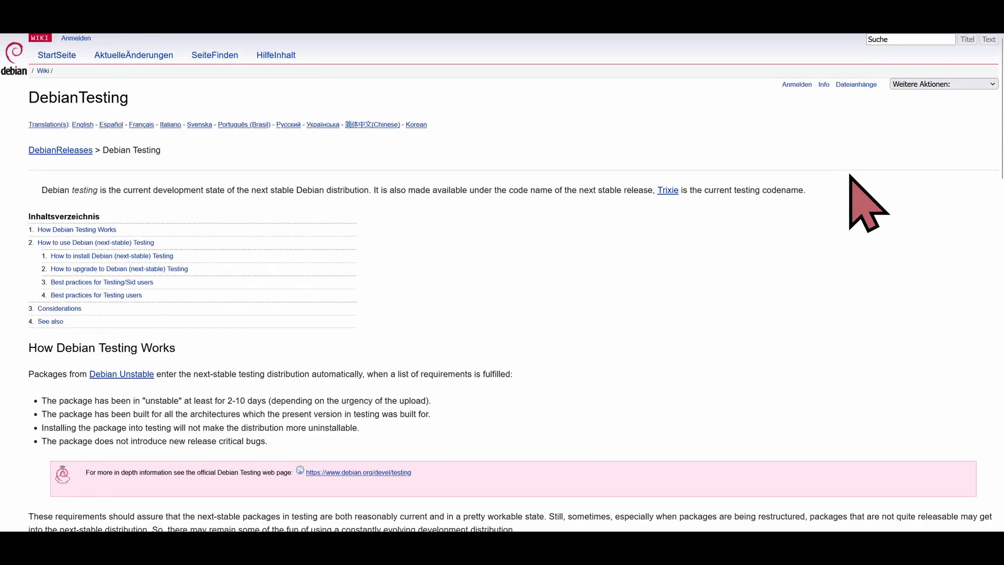
{"action": "key", "text": "ctrl+plus"}
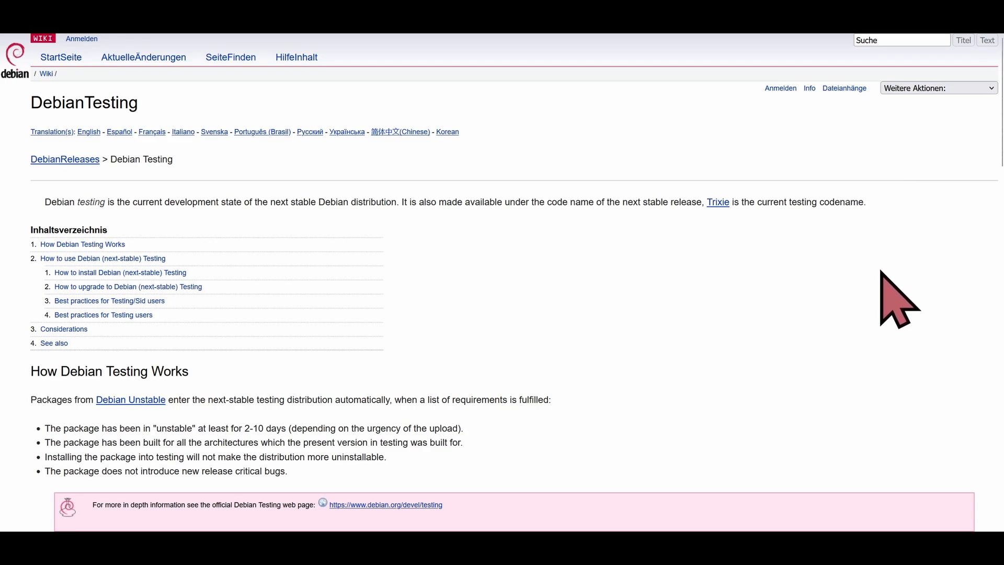
{"action": "scroll", "coordinate": [883, 274], "scroll_direction": "down", "scroll_amount": 8}
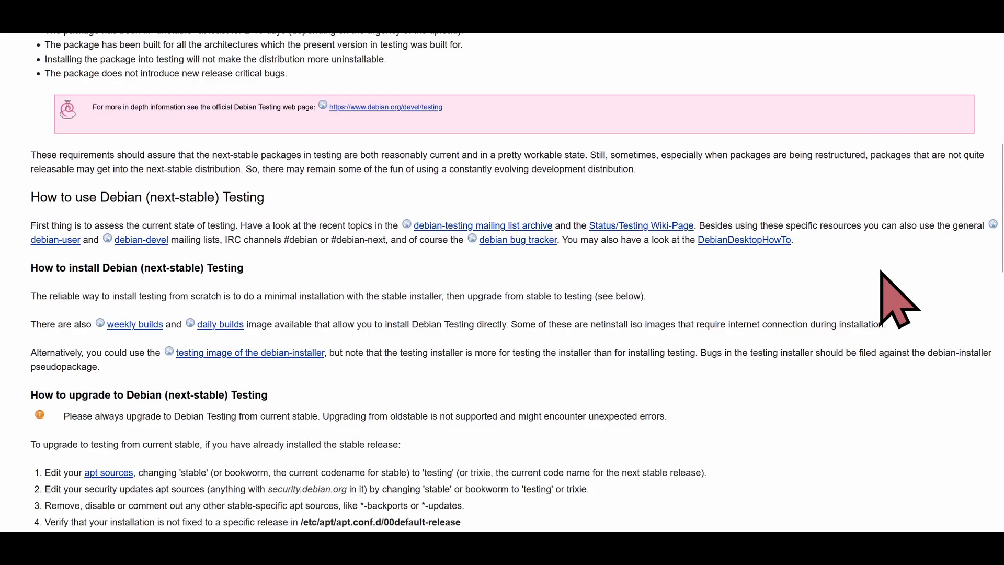
{"action": "scroll", "coordinate": [881, 272], "scroll_direction": "down", "scroll_amount": 3}
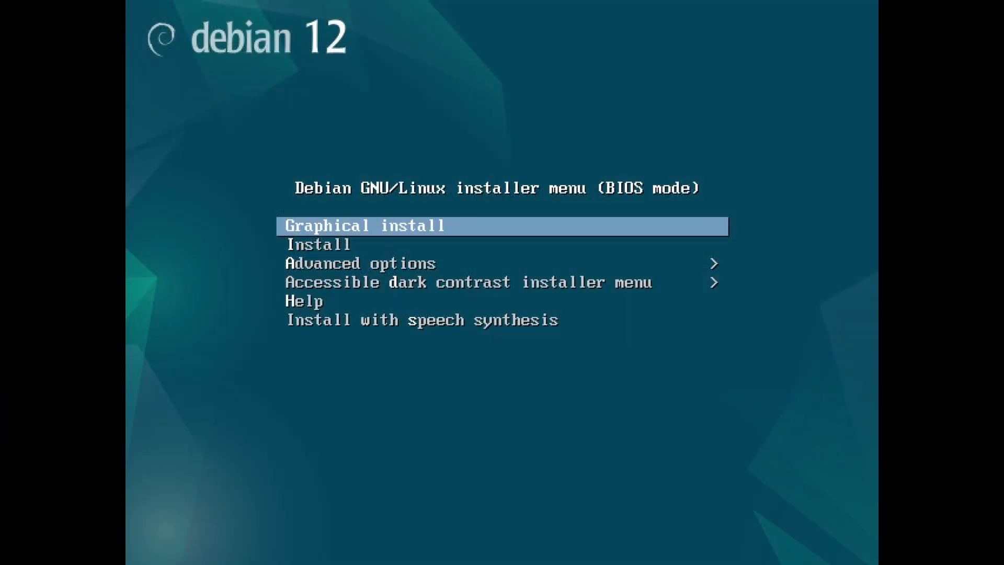
Open the Advanced options submenu in the Debian 12 installer boot menu.
{"action": "key", "text": "Down"}
{"action": "key", "text": "Down"}
{"action": "key", "text": "Down"}
{"action": "key", "text": "Down"}
{"action": "key", "text": "Down"}
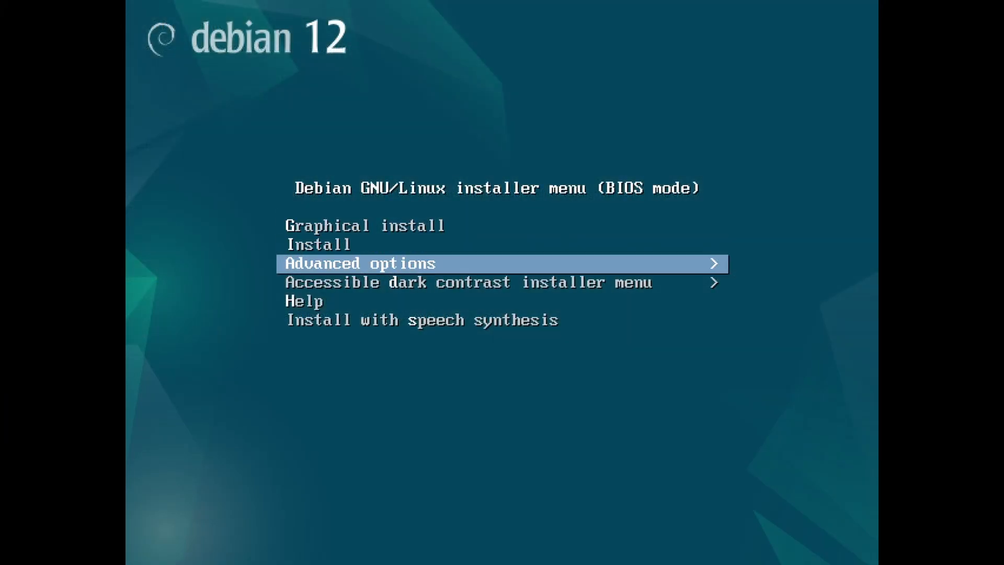
{"action": "key", "text": "Up"}
{"action": "key", "text": "Up"}
{"action": "key", "text": "Up"}
{"action": "key", "text": "Up"}
{"action": "key", "text": "Up"}
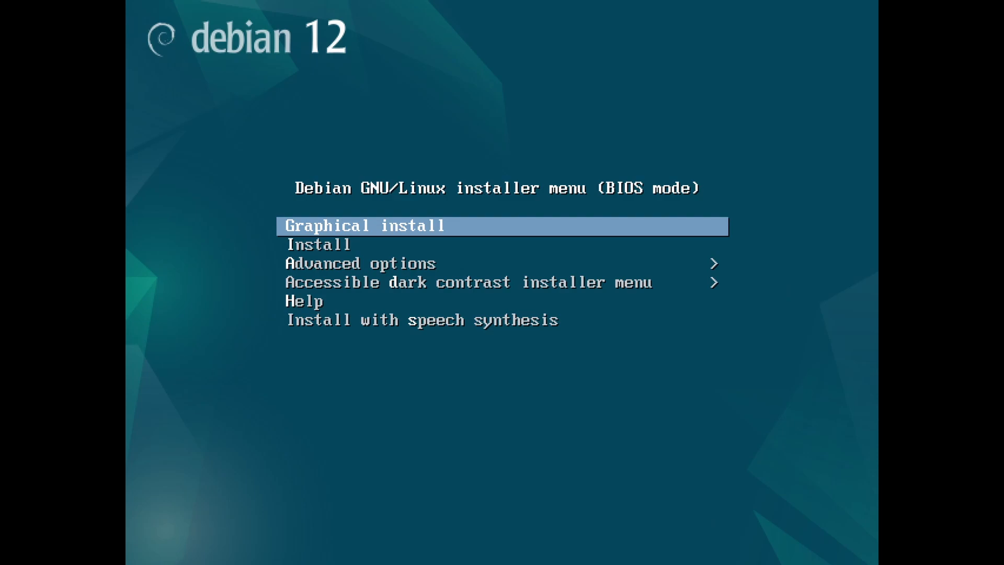
{"action": "key", "text": "Down"}
{"action": "key", "text": "Down"}
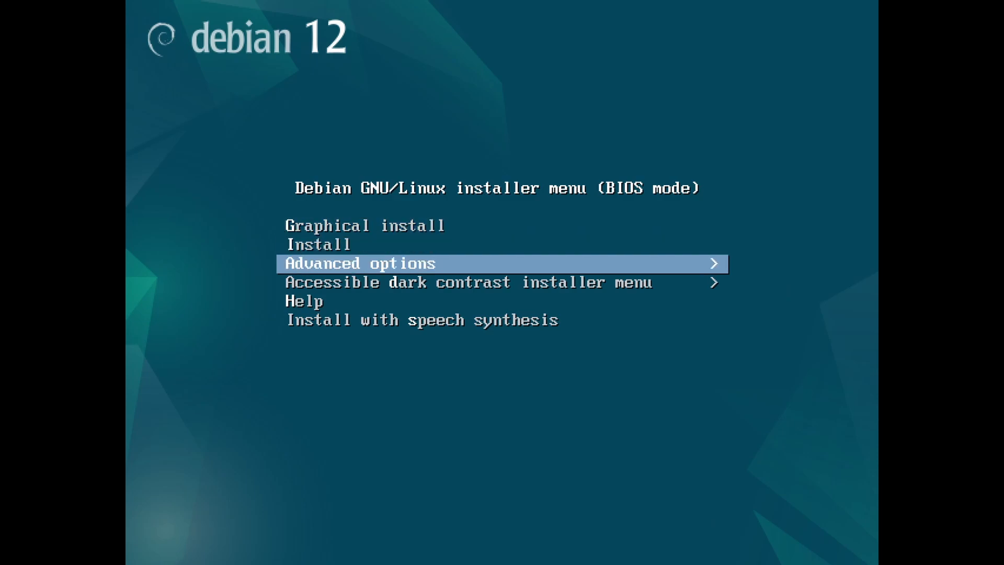
{"action": "key", "text": "Return"}
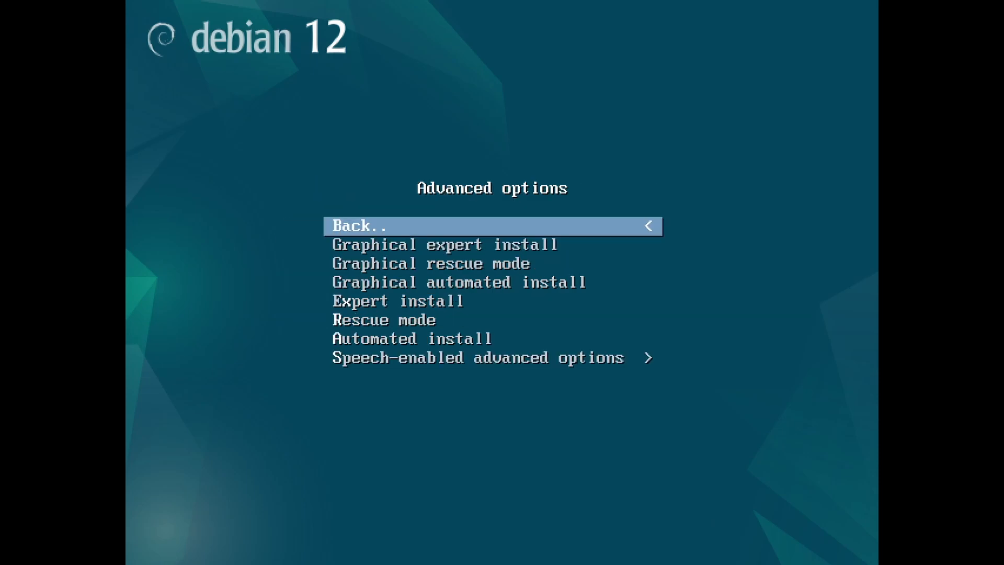
Start the Expert install from the Advanced options menu.
{"action": "key", "text": "Down"}
{"action": "key", "text": "Down"}
{"action": "key", "text": "Down"}
{"action": "key", "text": "Down"}
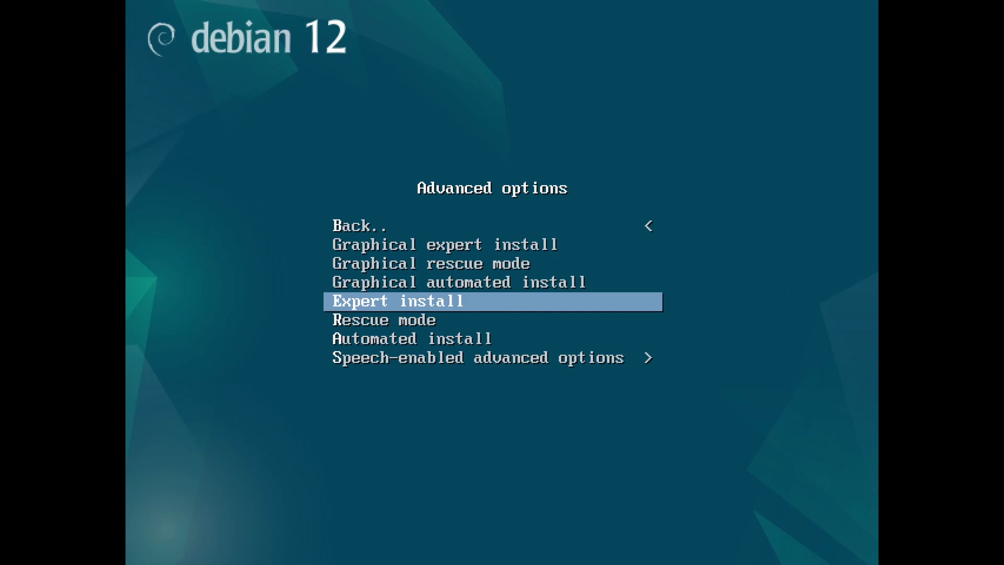
{"action": "key", "text": "Return"}
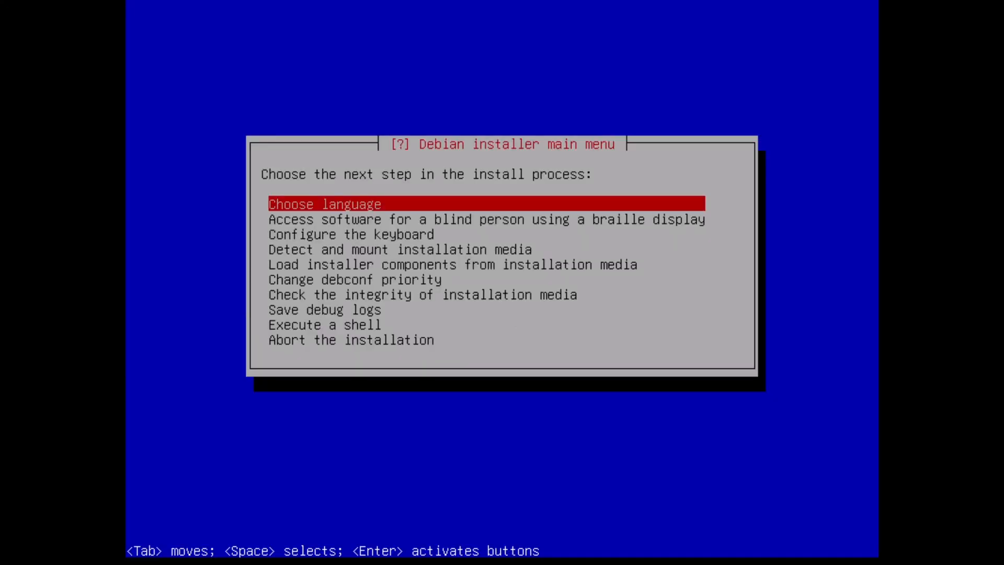
Choose English as the installation language and set the location to Germany under Europe.
{"action": "key", "text": "Return"}
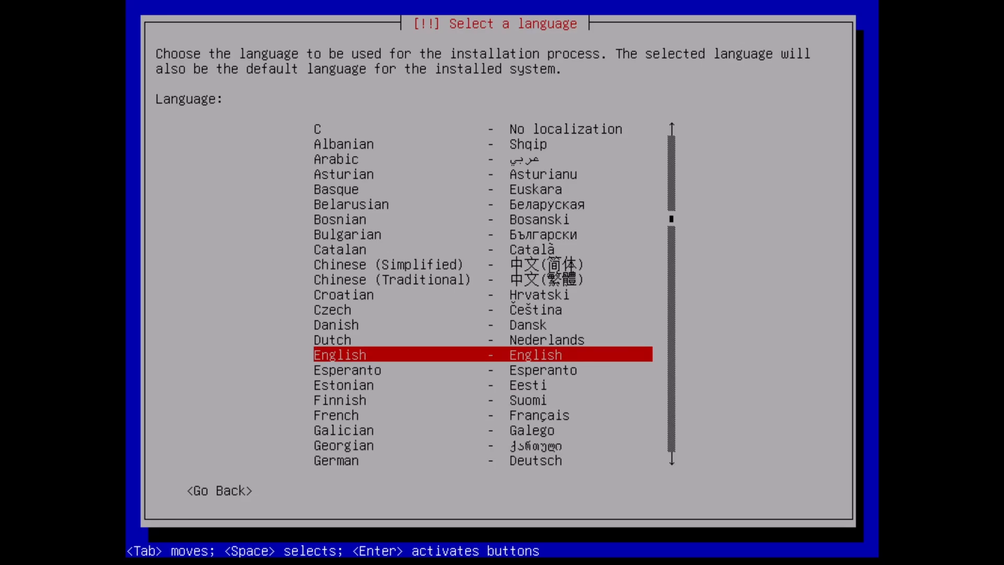
{"action": "key", "text": "Return"}
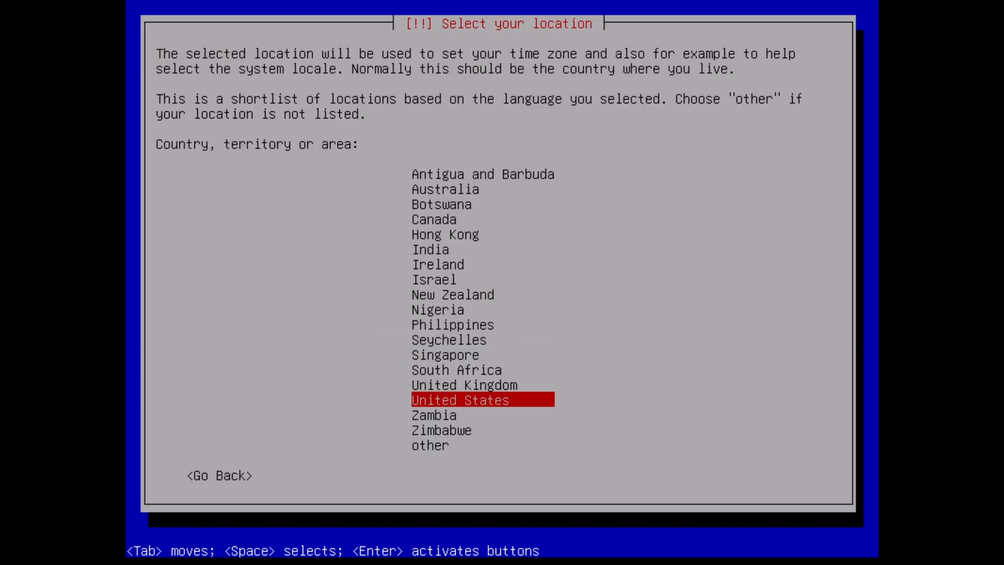
{"action": "key", "text": "Down"}
{"action": "key", "text": "Down"}
{"action": "key", "text": "Down"}
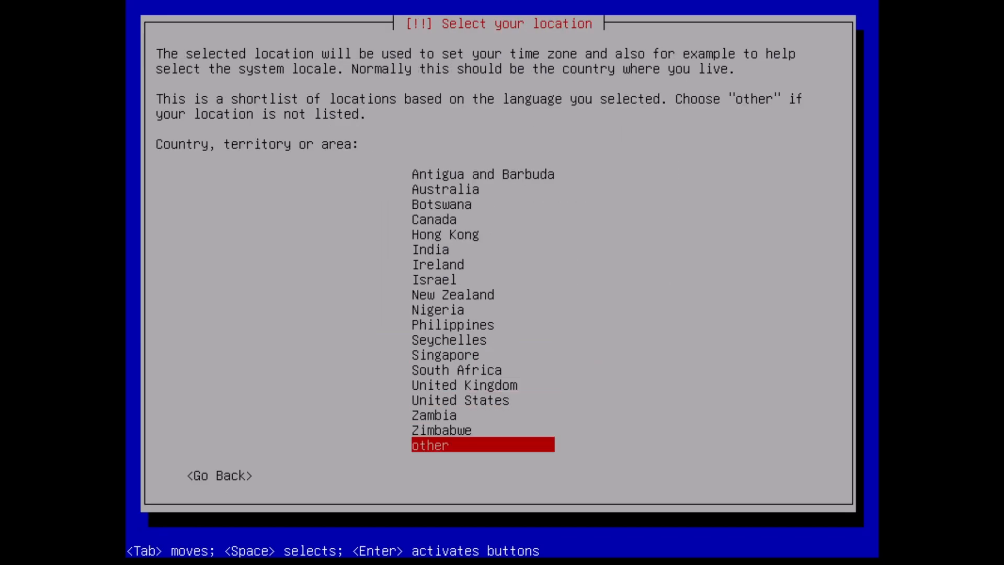
{"action": "key", "text": "Return"}
{"action": "key", "text": "Up"}
{"action": "key", "text": "Up"}
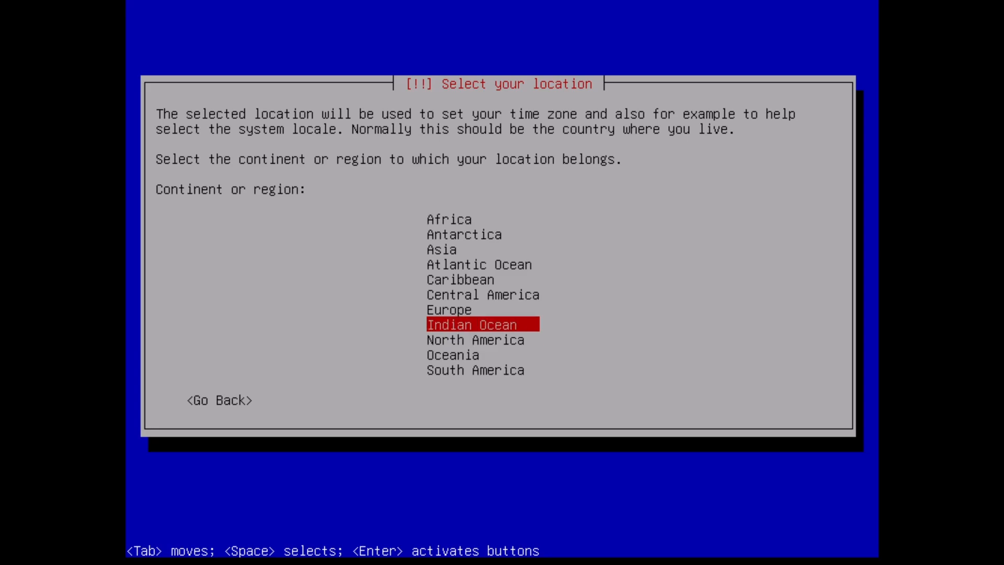
{"action": "key", "text": "Return"}
{"action": "key", "text": "g"}
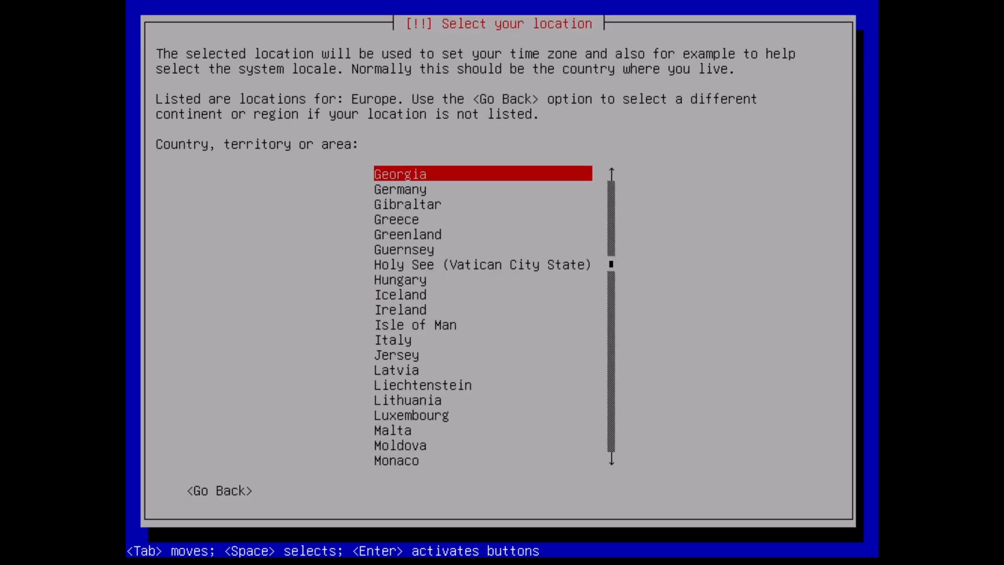
{"action": "key", "text": "Down"}
{"action": "key", "text": "Return"}
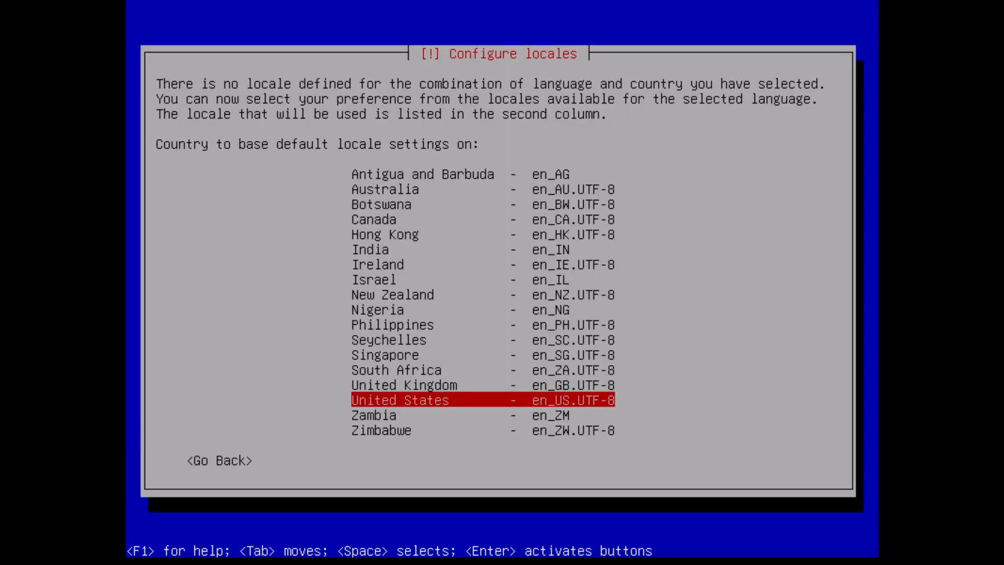
Base the default locale on United States (en_US.UTF-8) and continue without additional locales.
{"action": "key", "text": "Return"}
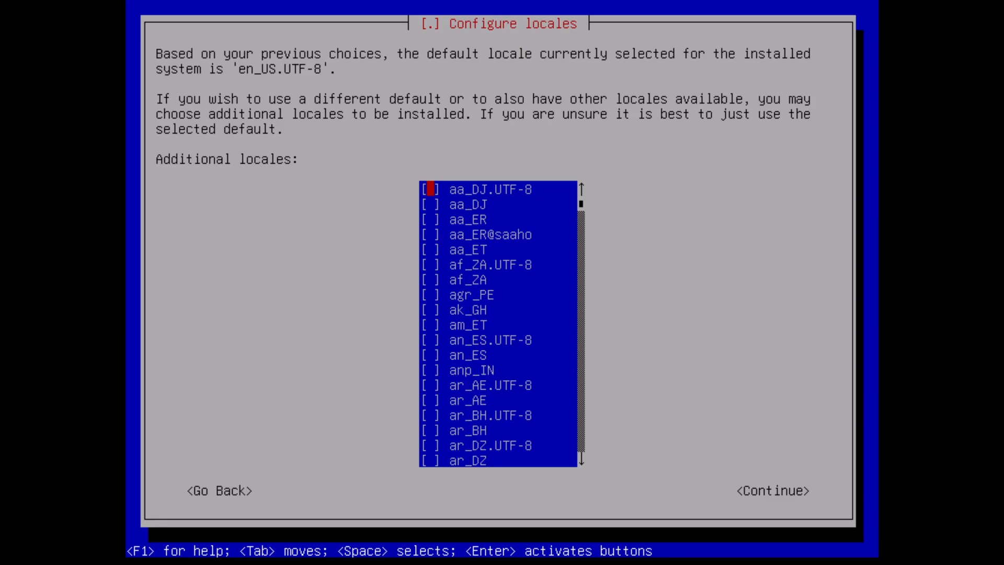
{"action": "key", "text": "Tab"}
{"action": "key", "text": "Return"}
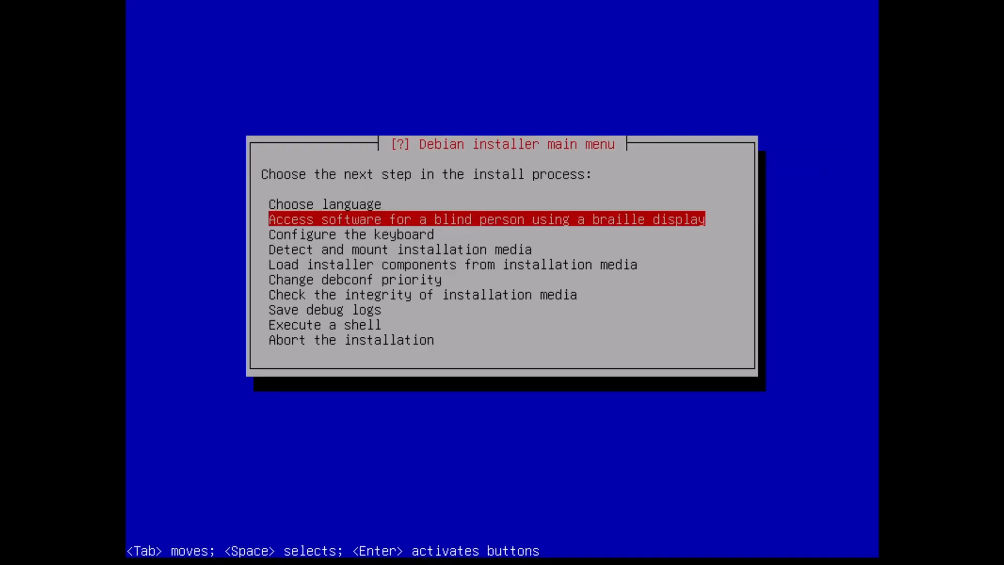
Configure the keyboard with the German keymap.
{"action": "key", "text": "Down"}
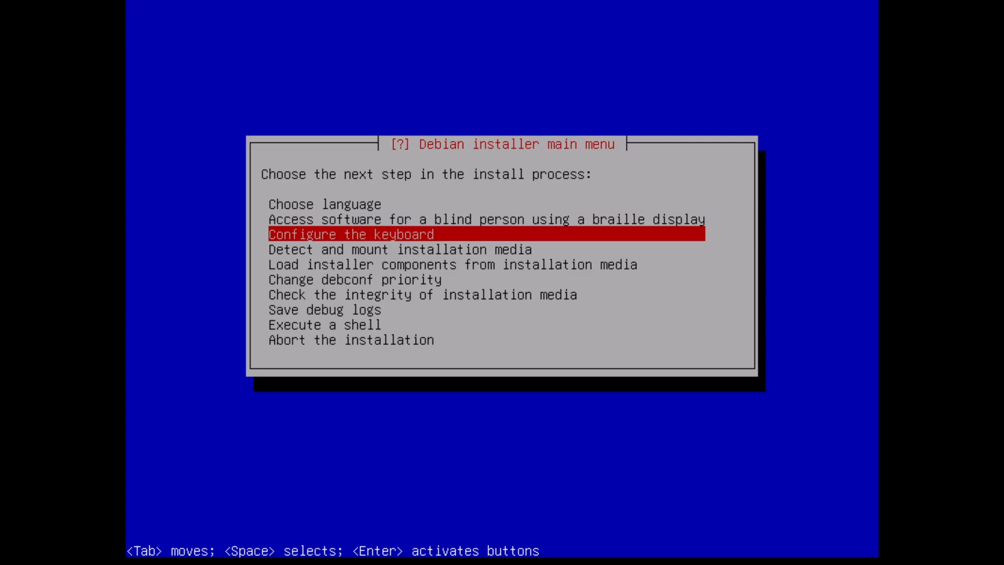
{"action": "key", "text": "Return"}
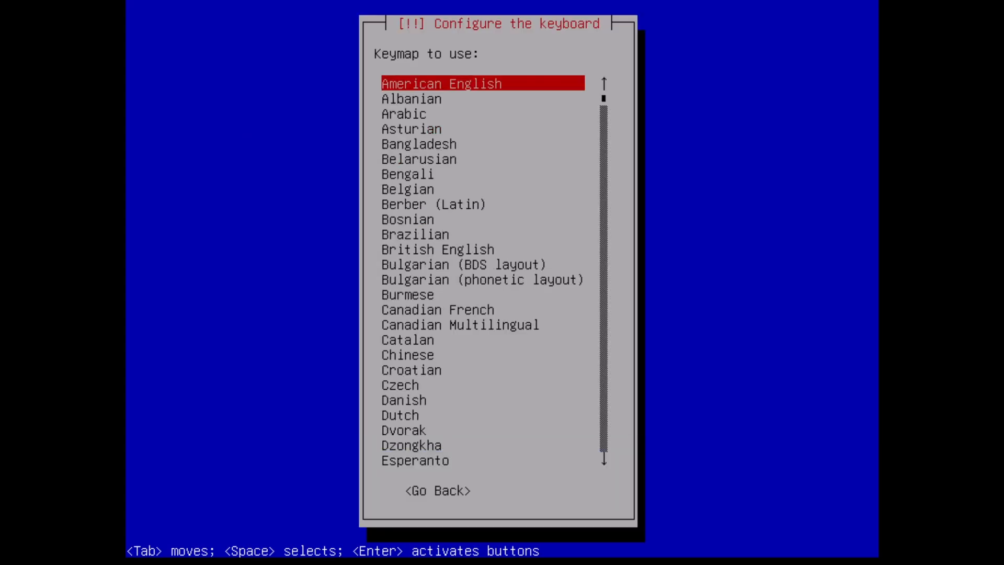
{"action": "key", "text": "g"}
{"action": "key", "text": "Down"}
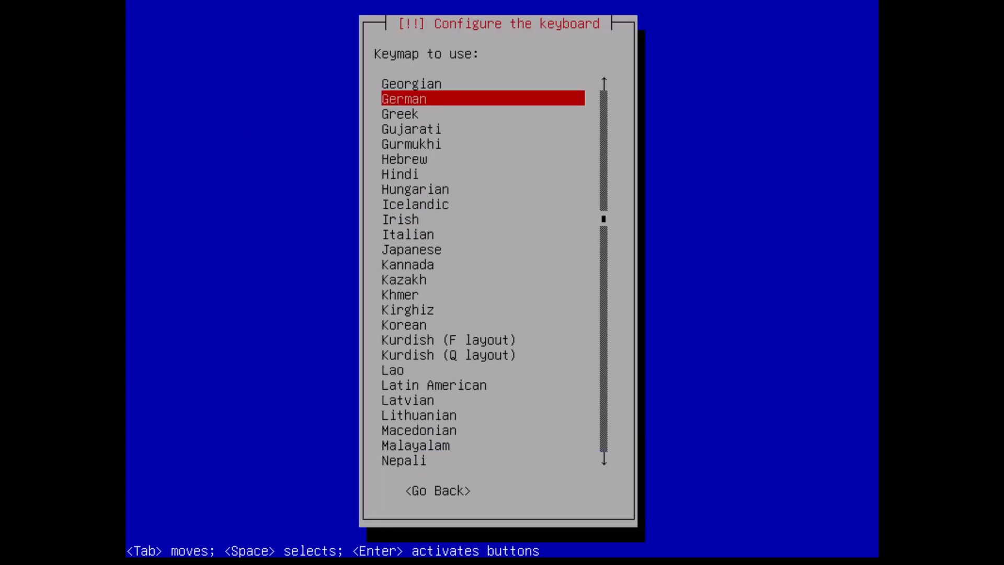
{"action": "key", "text": "Return"}
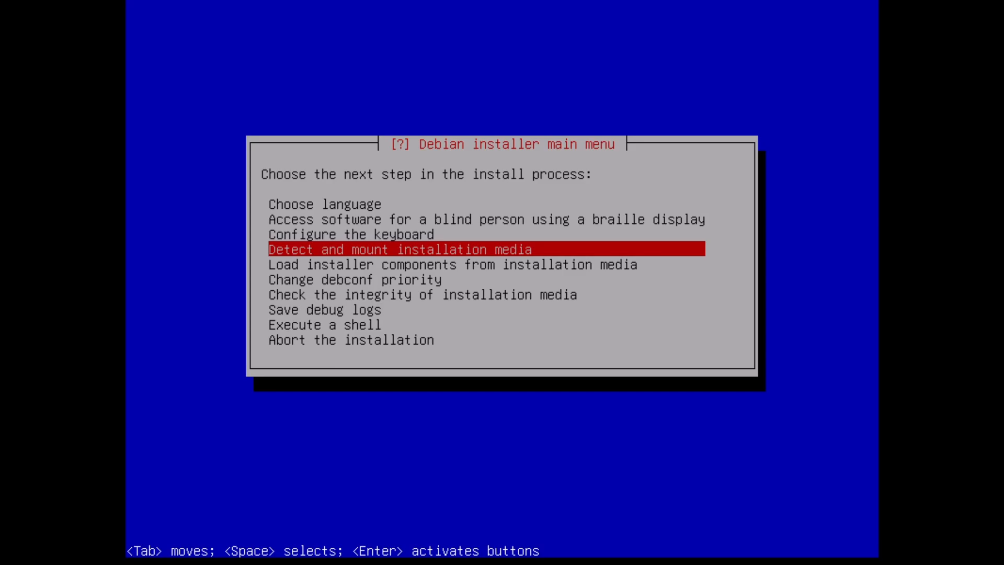
Detect and mount the installation media, loading the usb-storage module.
{"action": "key", "text": "Return"}
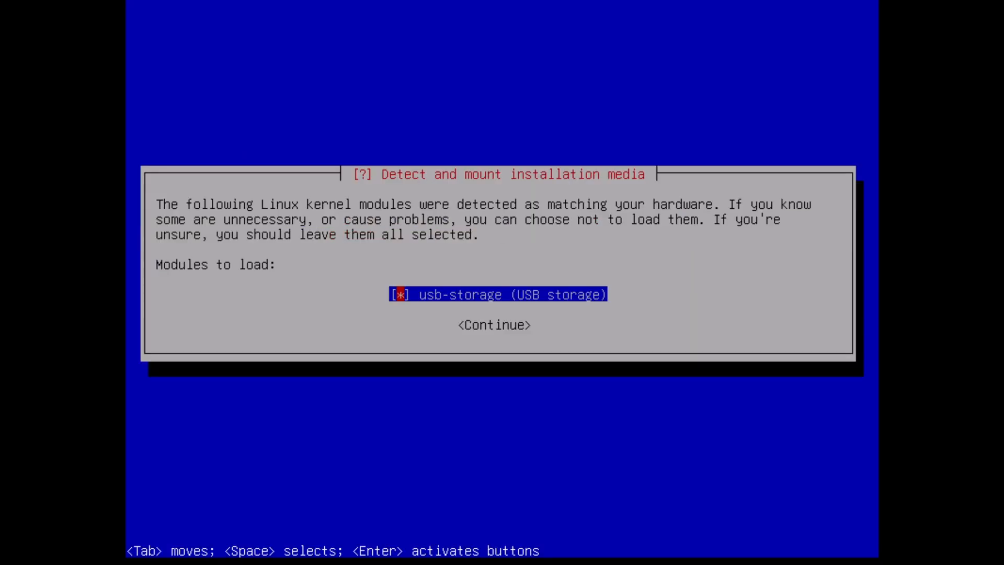
{"action": "key", "text": "Tab"}
{"action": "key", "text": "Return"}
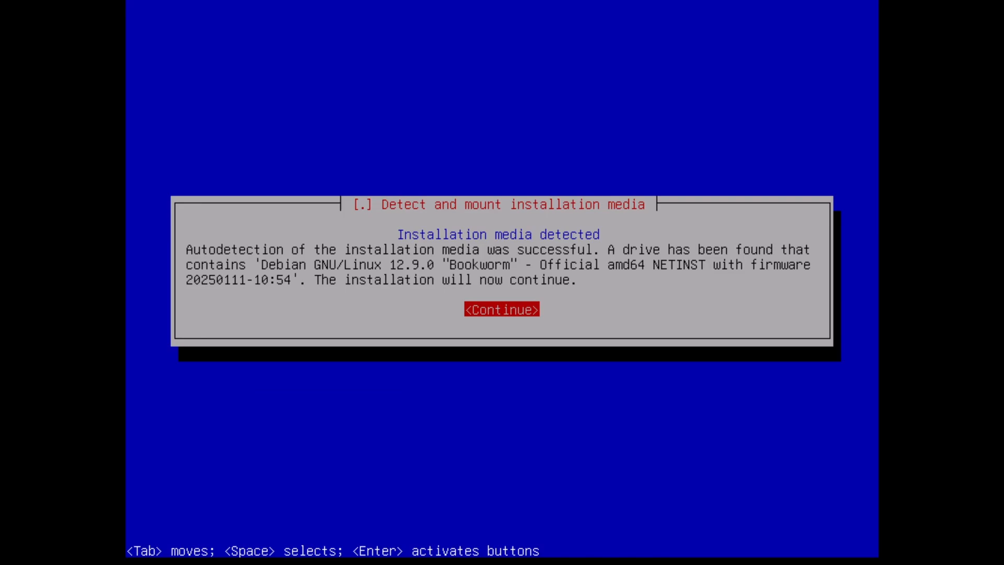
{"action": "key", "text": "Return"}
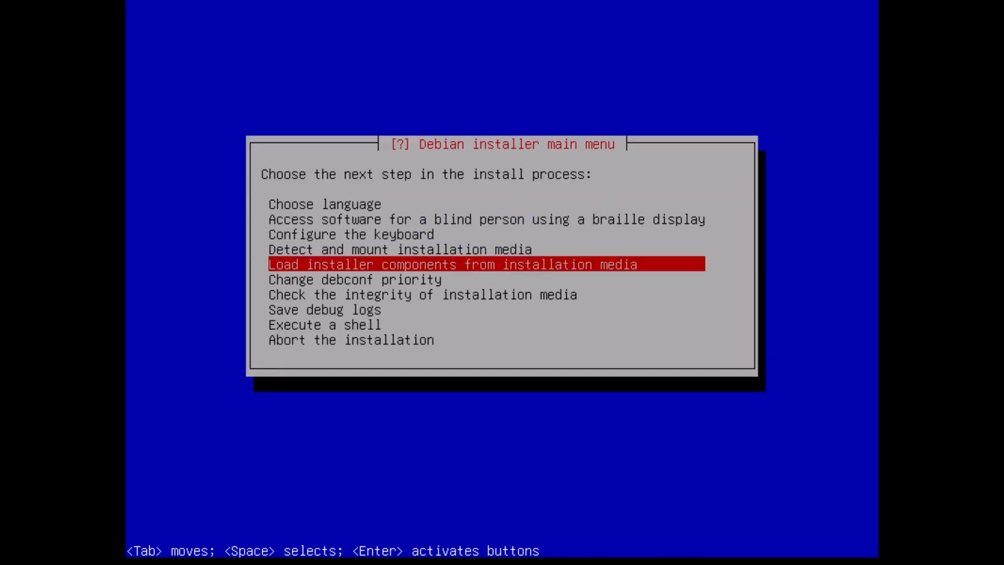
Load installer components from the installation media without selecting any optional components.
{"action": "key", "text": "Return"}
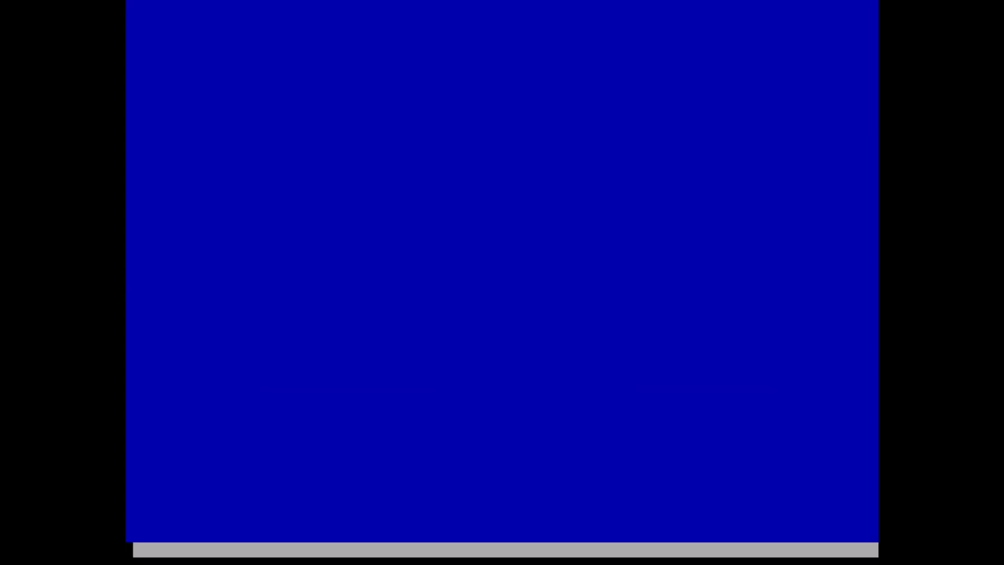
{"action": "key", "text": "Tab"}
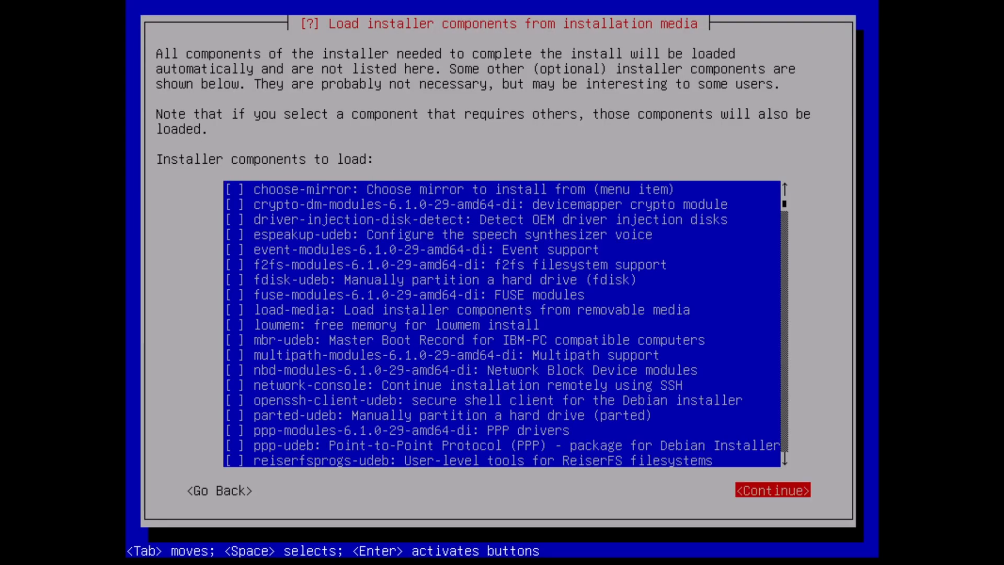
{"action": "key", "text": "Return"}
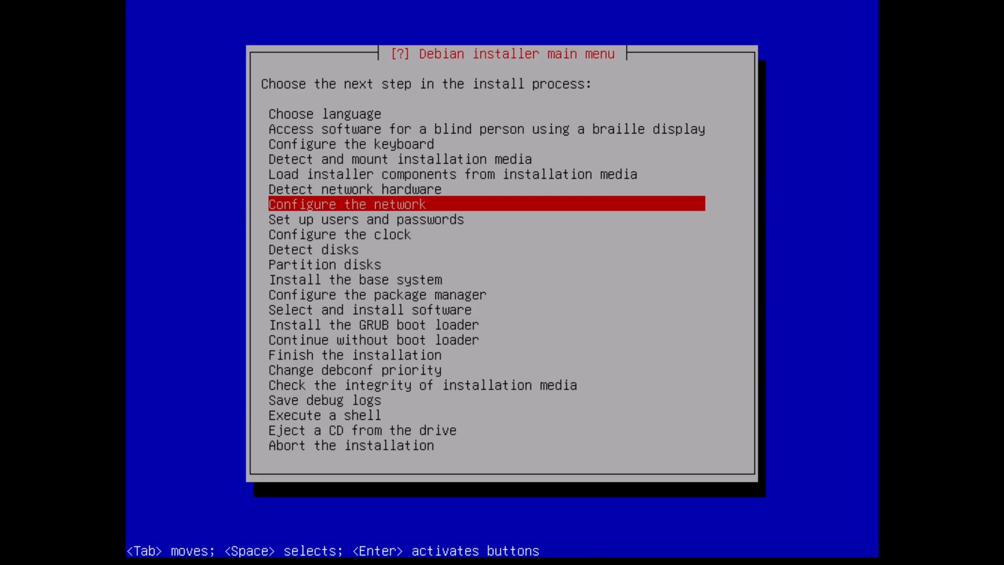
Auto-configure the network, keeping the hostname debian and leaving the domain name empty.
{"action": "key", "text": "Return"}
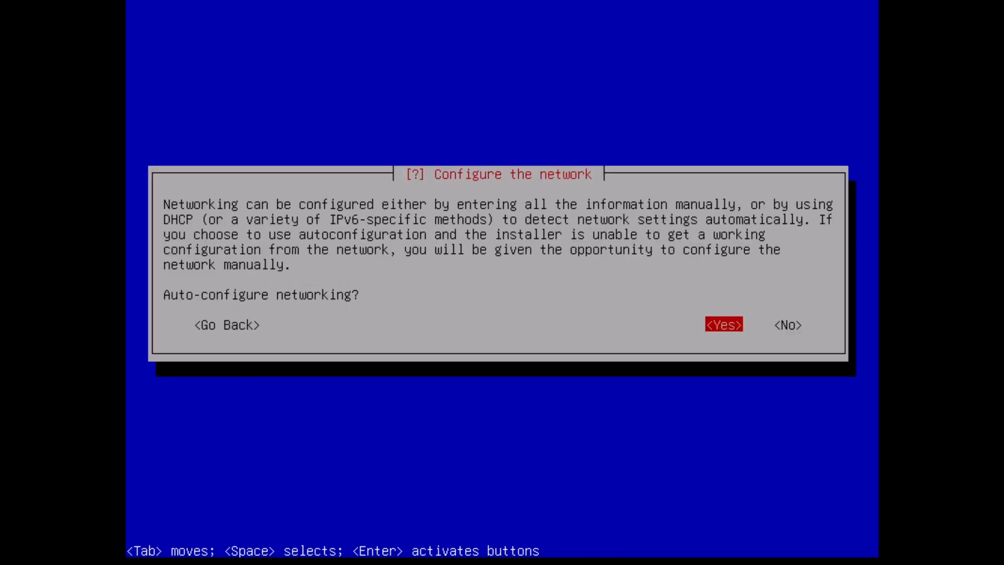
{"action": "key", "text": "Return"}
{"action": "key", "text": "Tab"}
{"action": "key", "text": "Return"}
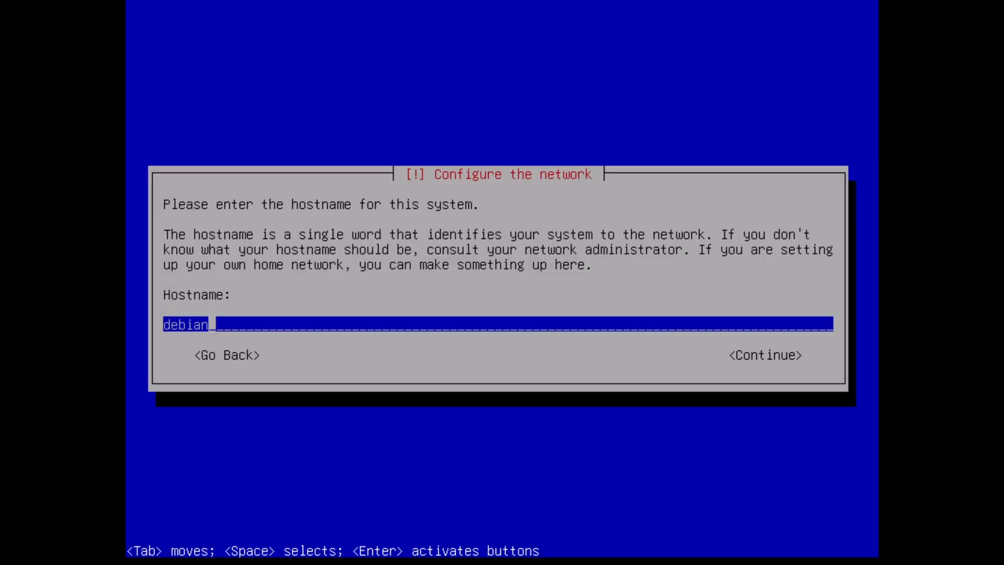
{"action": "key", "text": "Return"}
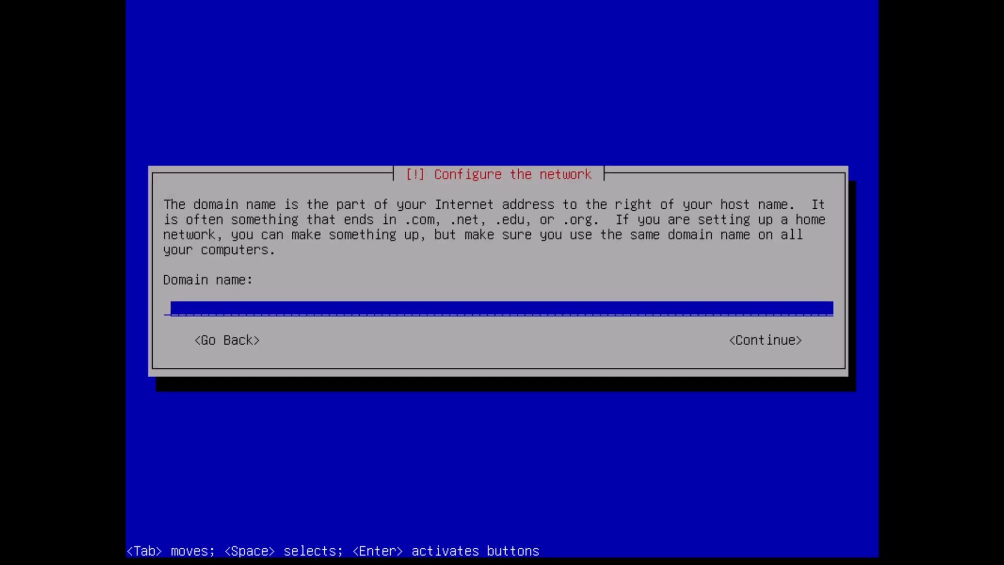
{"action": "key", "text": "Tab"}
{"action": "key", "text": "Return"}
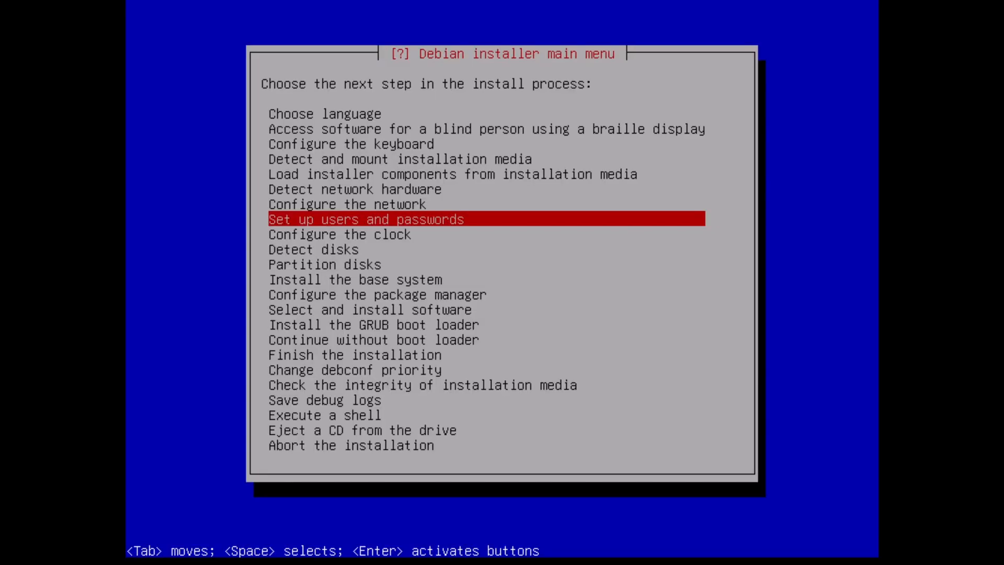
Disallow root login and create a new user with banana as both full name and username.
{"action": "key", "text": "Return"}
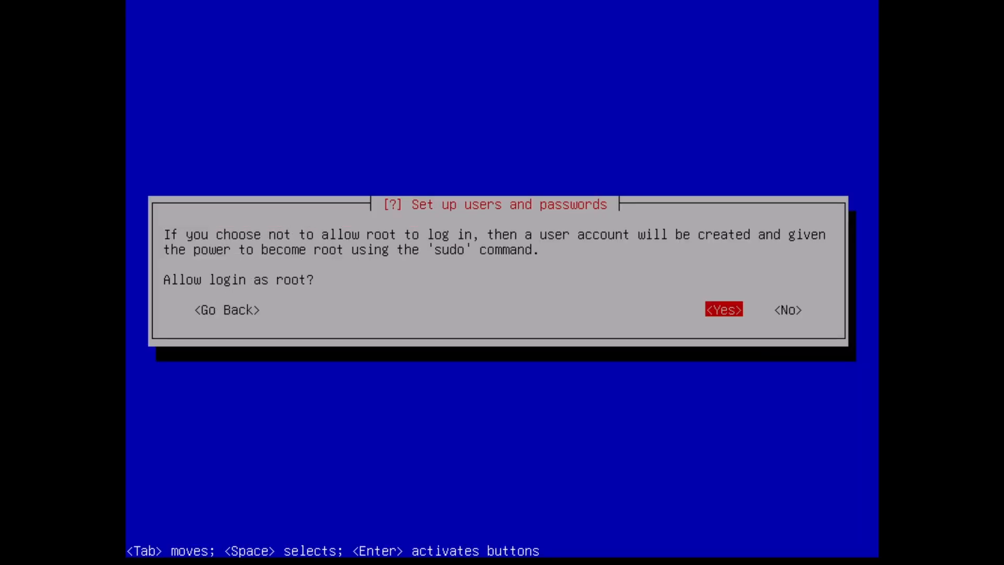
{"action": "key", "text": "Tab"}
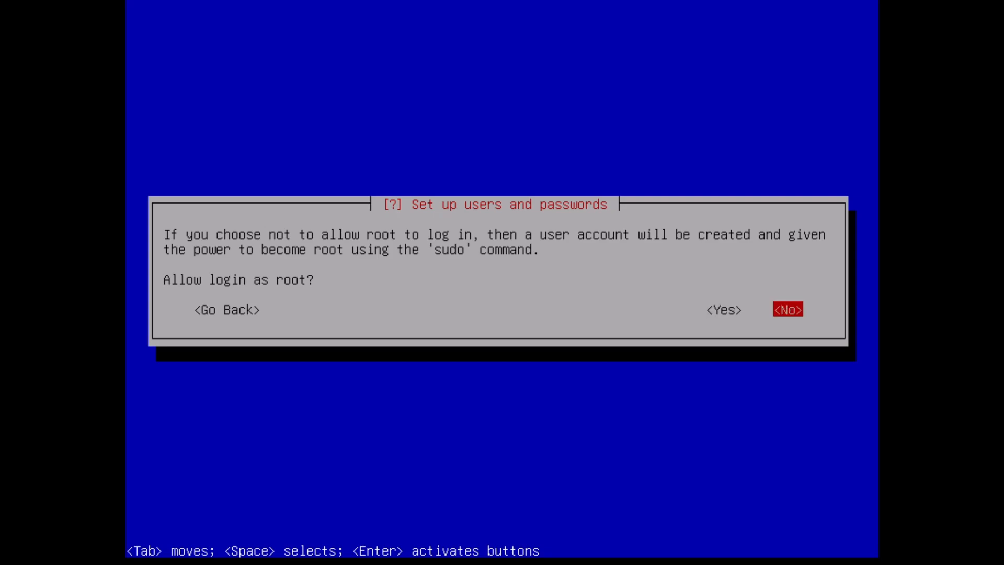
{"action": "key", "text": "Return"}
{"action": "type", "text": "banana"}
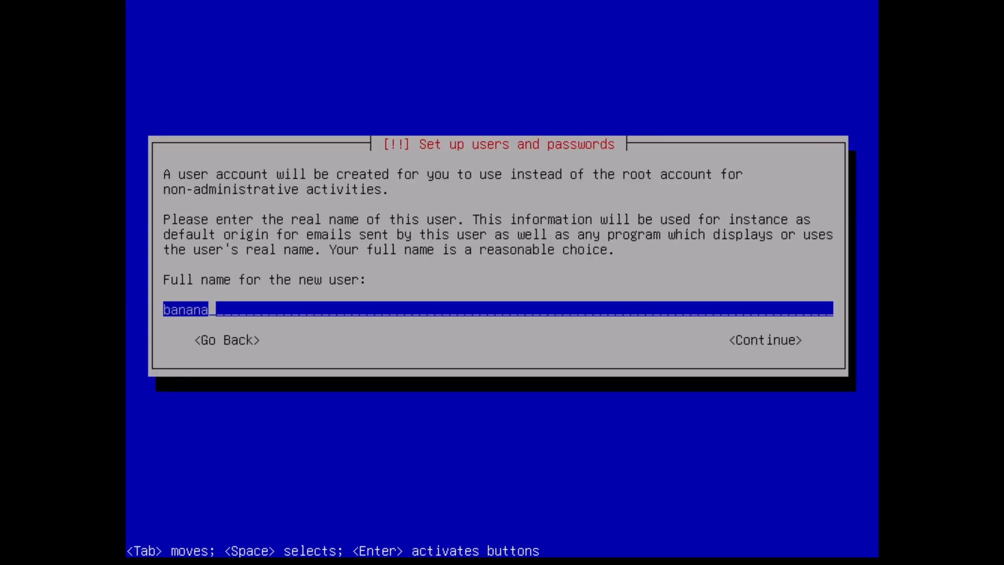
{"action": "key", "text": "Tab"}
{"action": "key", "text": "Return"}
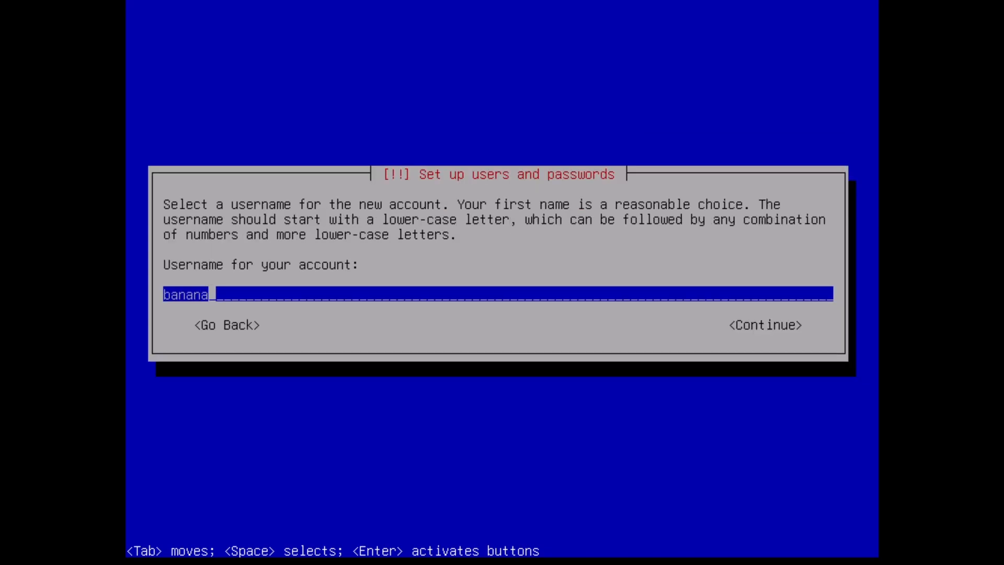
{"action": "key", "text": "Tab"}
{"action": "key", "text": "Return"}
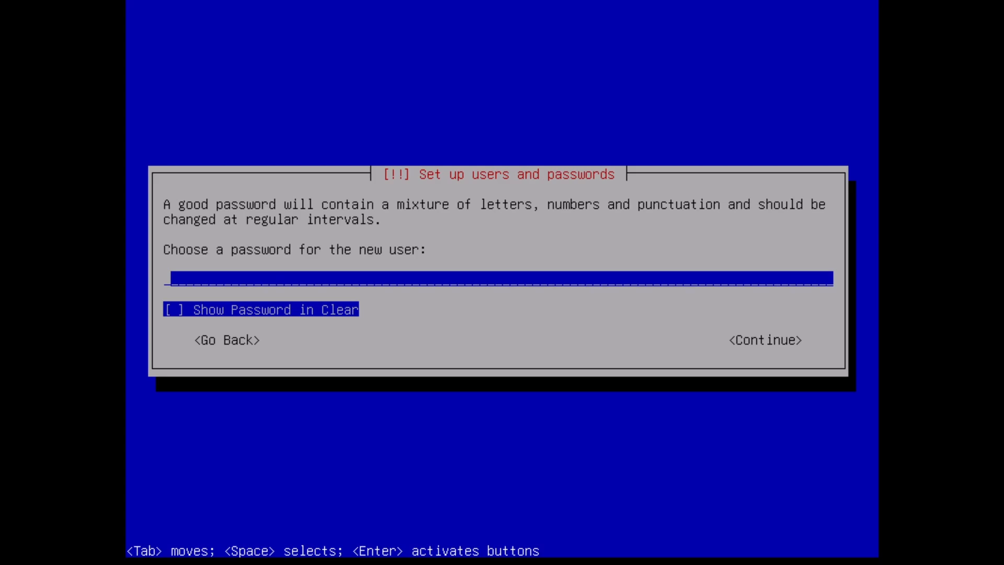
Enter the new user's password and re-enter it to verify.
{"action": "key", "text": "Tab"}
{"action": "key", "text": "Tab"}
{"action": "key", "text": "Return"}
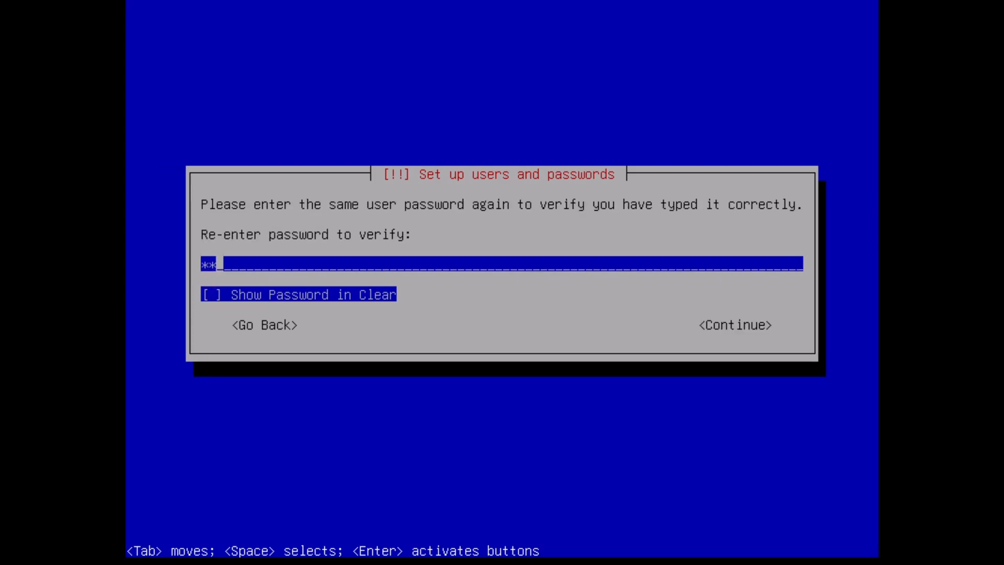
{"action": "key", "text": "Tab"}
{"action": "key", "text": "Tab"}
{"action": "key", "text": "Return"}
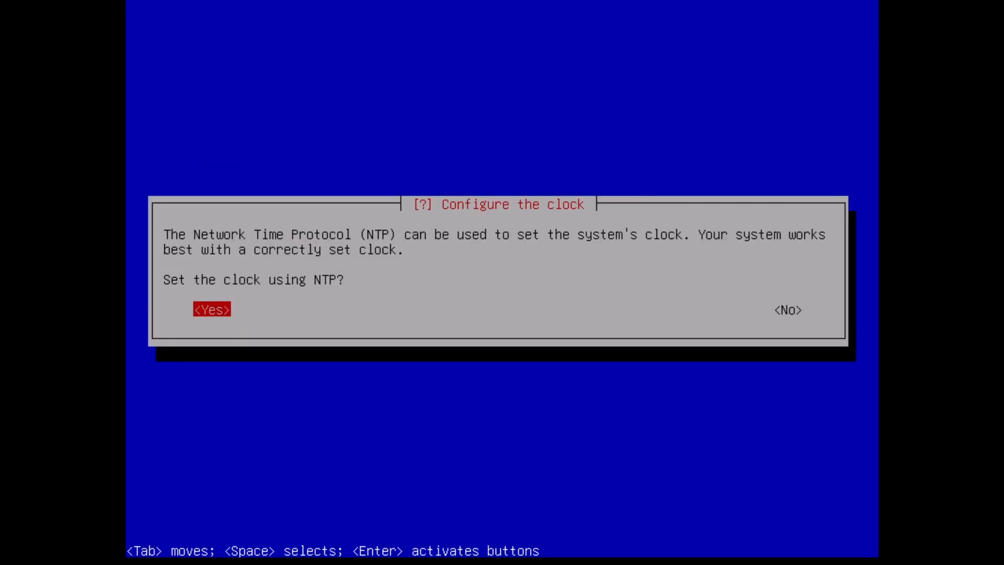
Configure the clock to be set using NTP with the Europe/Berlin time zone.
{"action": "key", "text": "Return"}
{"action": "key", "text": "Return"}
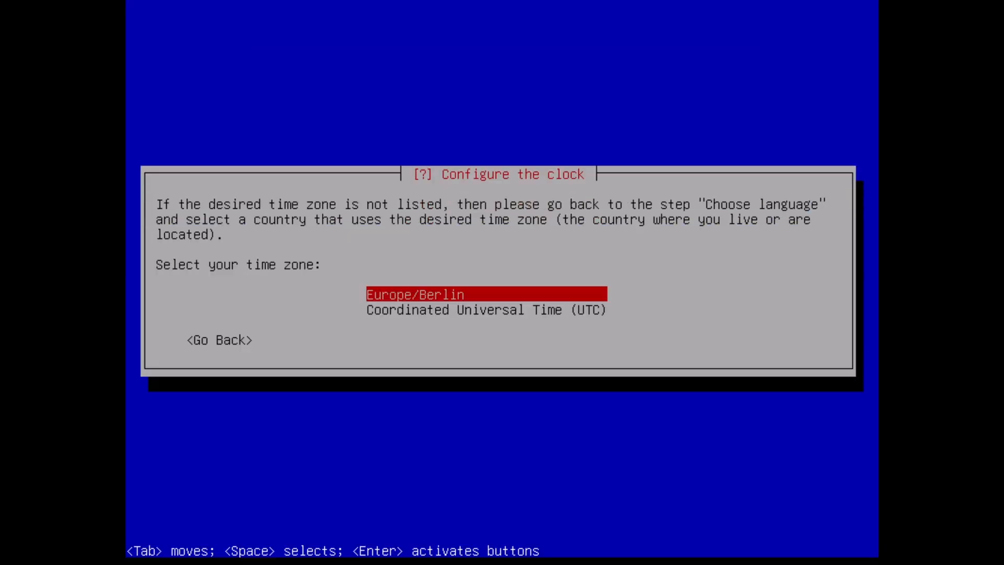
Detect disks and partition the sda disk with guided partitioning, all files in one partition.
{"action": "key", "text": "Return"}
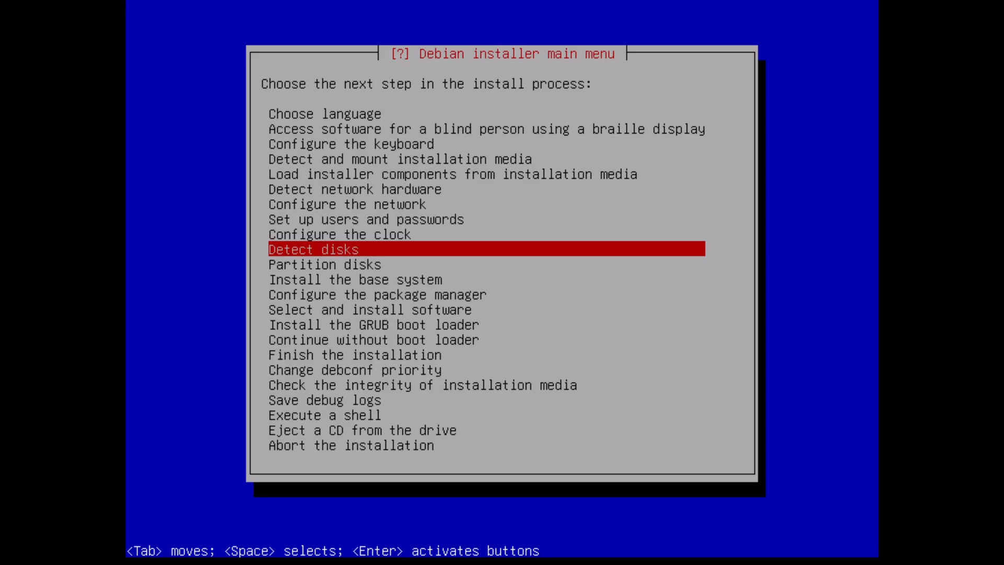
{"action": "key", "text": "Return"}
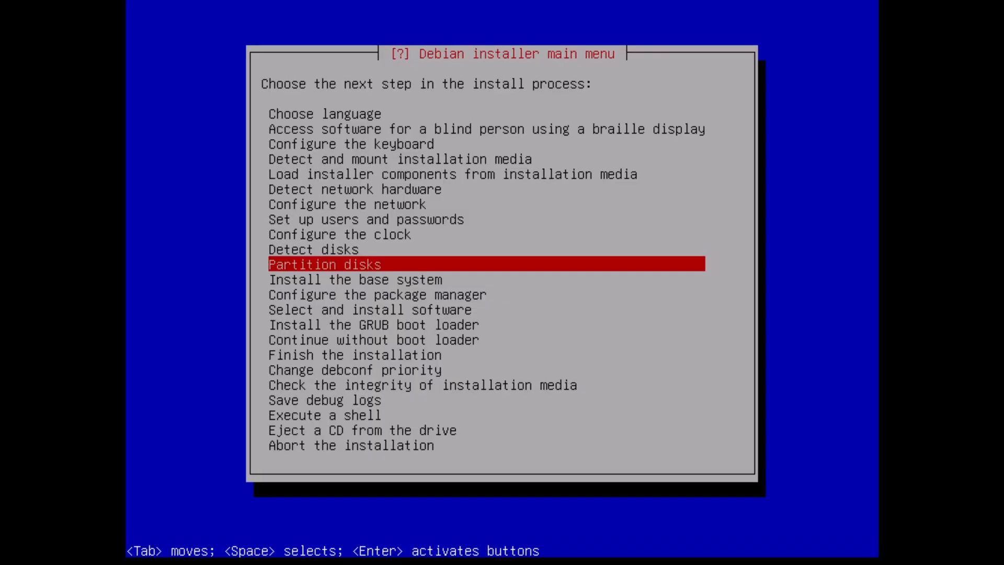
{"action": "key", "text": "Return"}
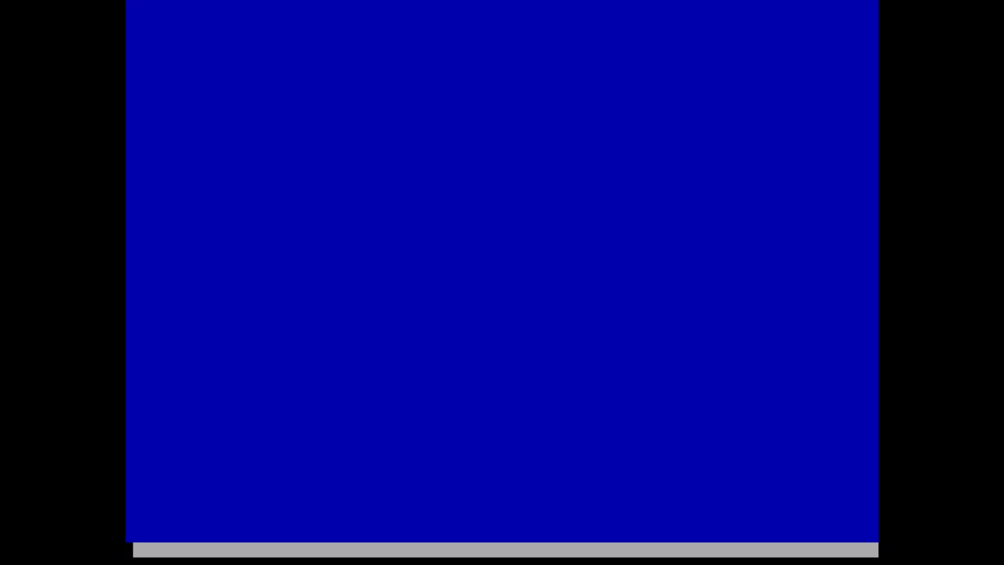
{"action": "key", "text": "Return"}
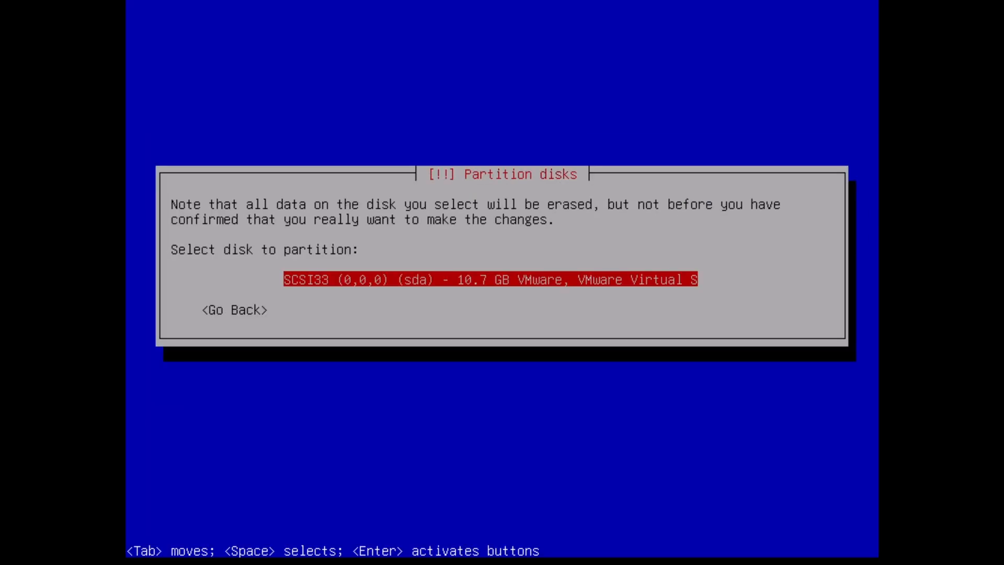
{"action": "key", "text": "Return"}
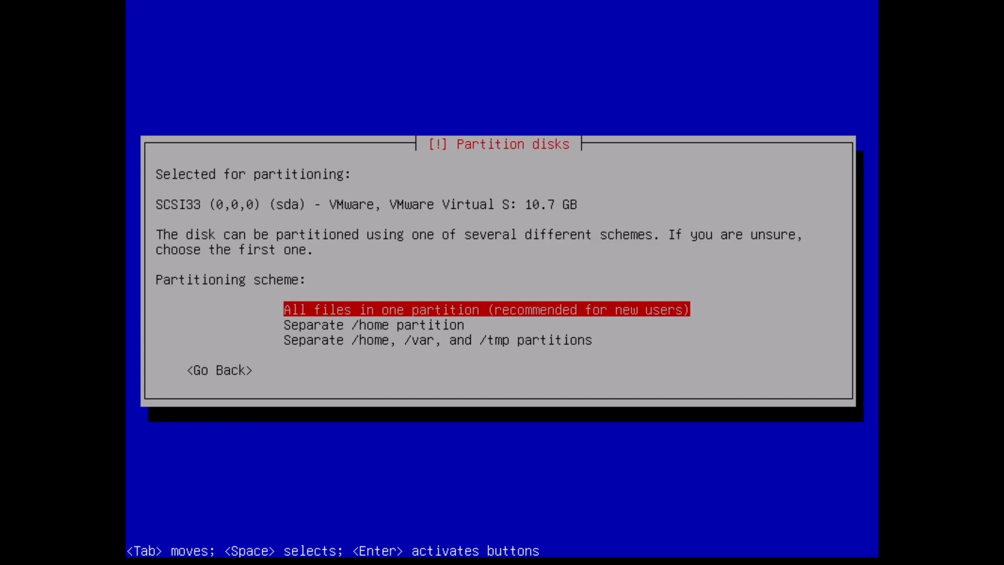
{"action": "key", "text": "Return"}
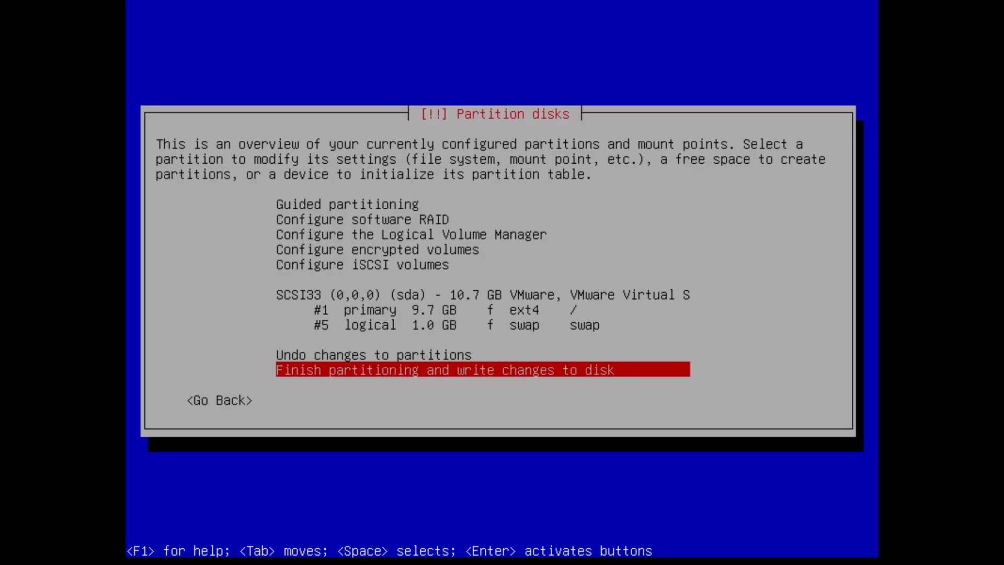
Delete the 9.7 GB primary ext4 root partition.
{"action": "key", "text": "Up"}
{"action": "key", "text": "Up"}
{"action": "key", "text": "Up"}
{"action": "key", "text": "Up"}
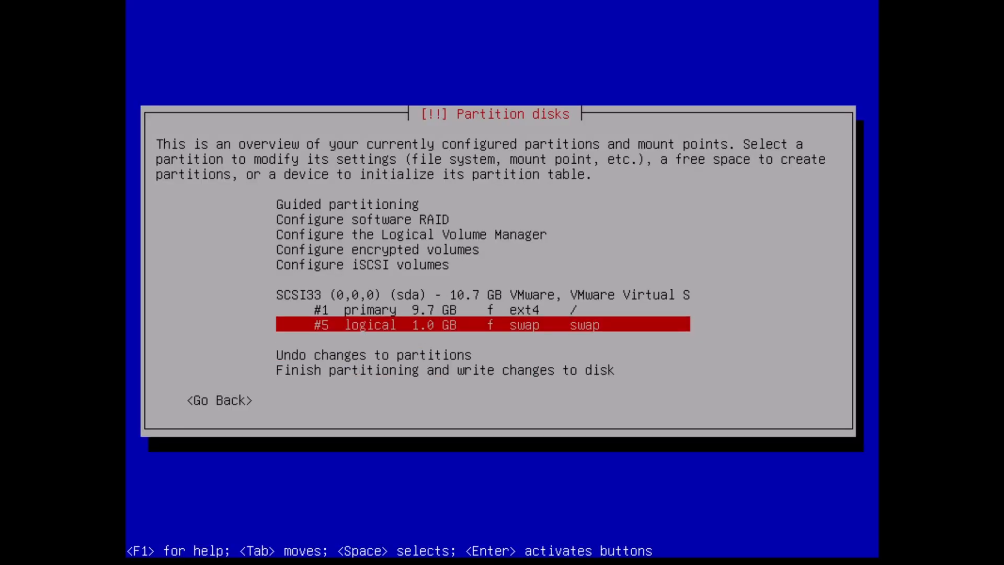
{"action": "key", "text": "Return"}
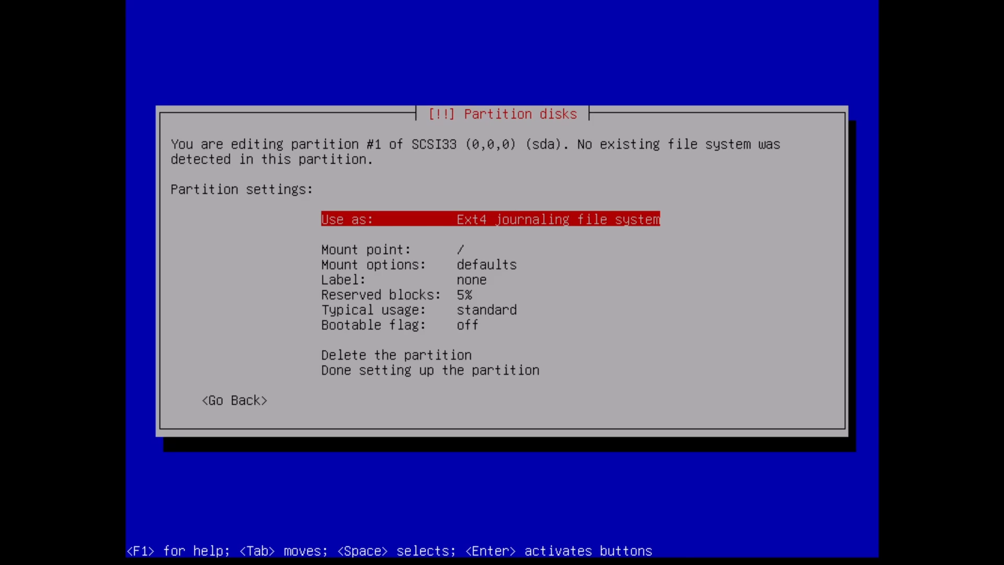
{"action": "key", "text": "Down"}
{"action": "key", "text": "Down"}
{"action": "key", "text": "Down"}
{"action": "key", "text": "Down"}
{"action": "key", "text": "Down"}
{"action": "key", "text": "Down"}
{"action": "key", "text": "Down"}
{"action": "key", "text": "Down"}
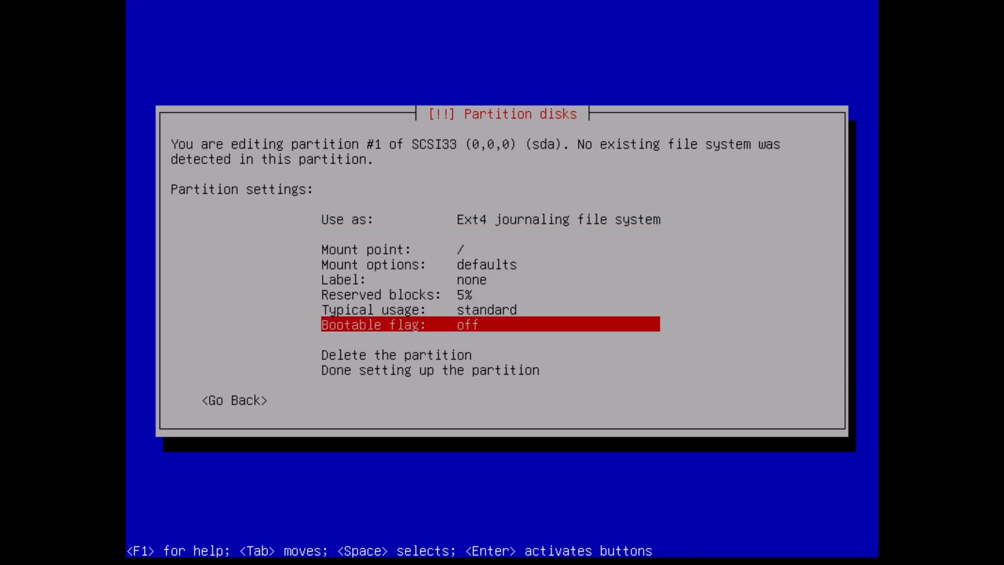
{"action": "key", "text": "Up"}
{"action": "key", "text": "Return"}
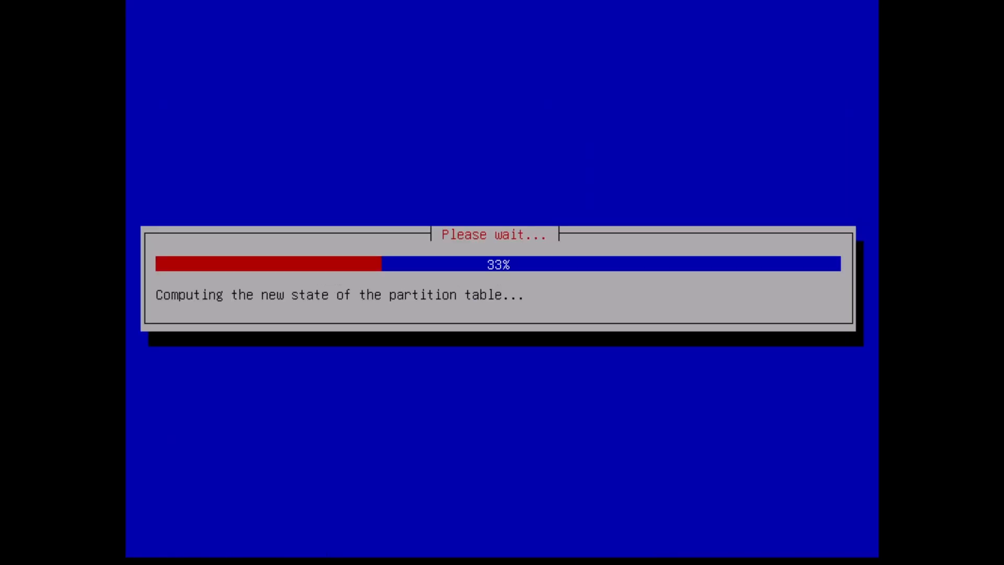
Delete the 1.0 GB logical swap partition.
{"action": "key", "text": "Down"}
{"action": "key", "text": "Down"}
{"action": "key", "text": "Down"}
{"action": "key", "text": "Down"}
{"action": "key", "text": "Down"}
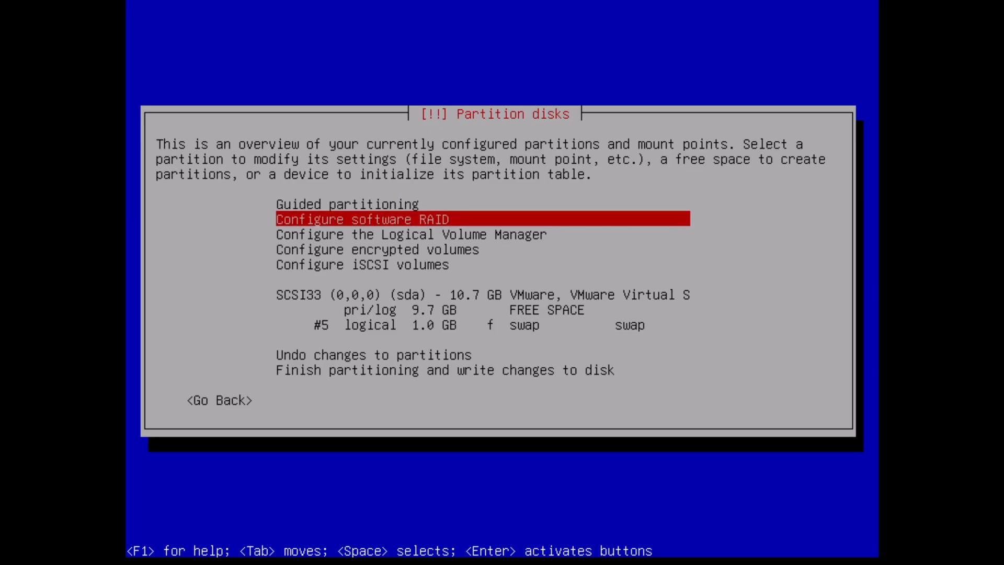
{"action": "key", "text": "Down"}
{"action": "key", "text": "Down"}
{"action": "key", "text": "Down"}
{"action": "key", "text": "Down"}
{"action": "key", "text": "Down"}
{"action": "key", "text": "Down"}
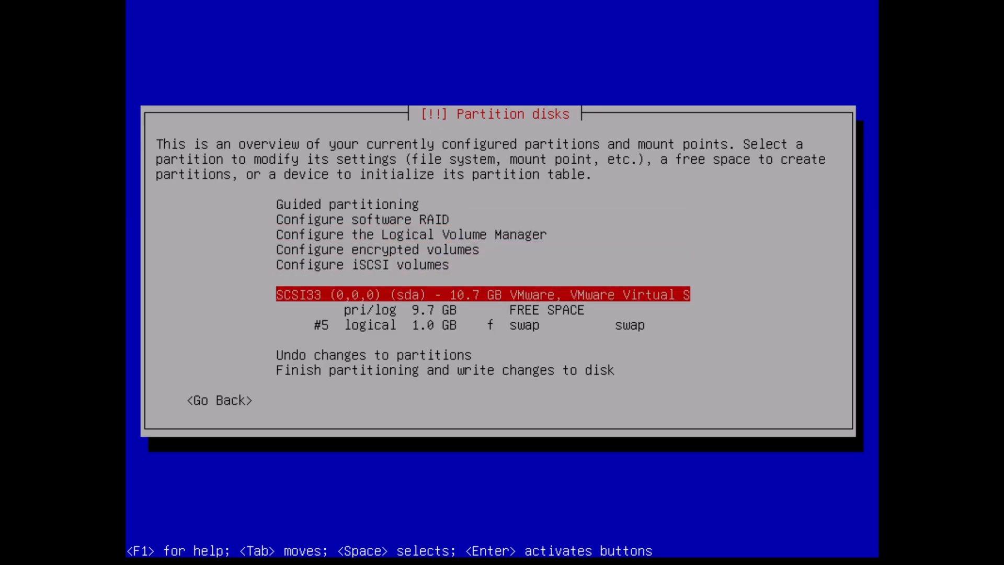
{"action": "key", "text": "Up"}
{"action": "key", "text": "Up"}
{"action": "key", "text": "Up"}
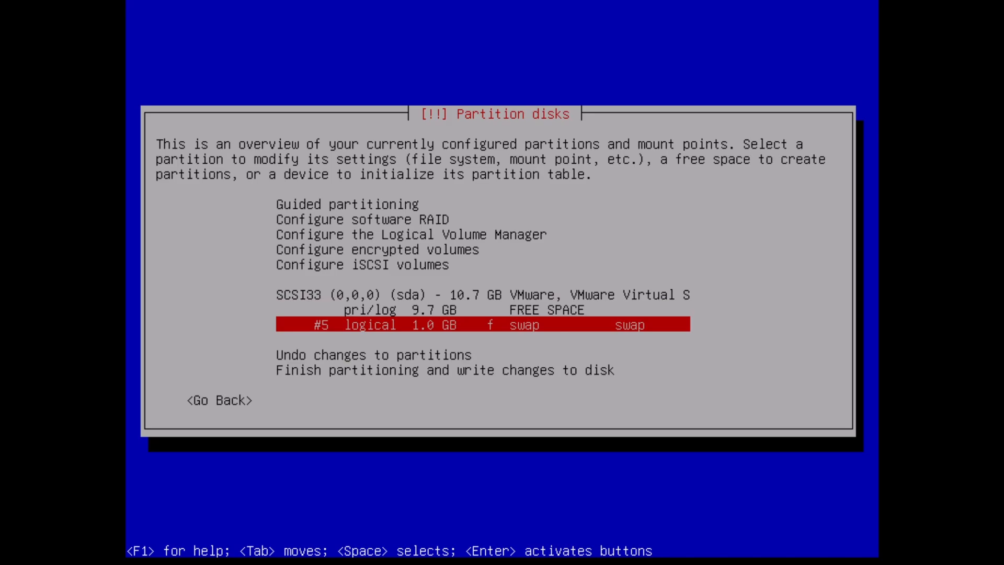
{"action": "key", "text": "Return"}
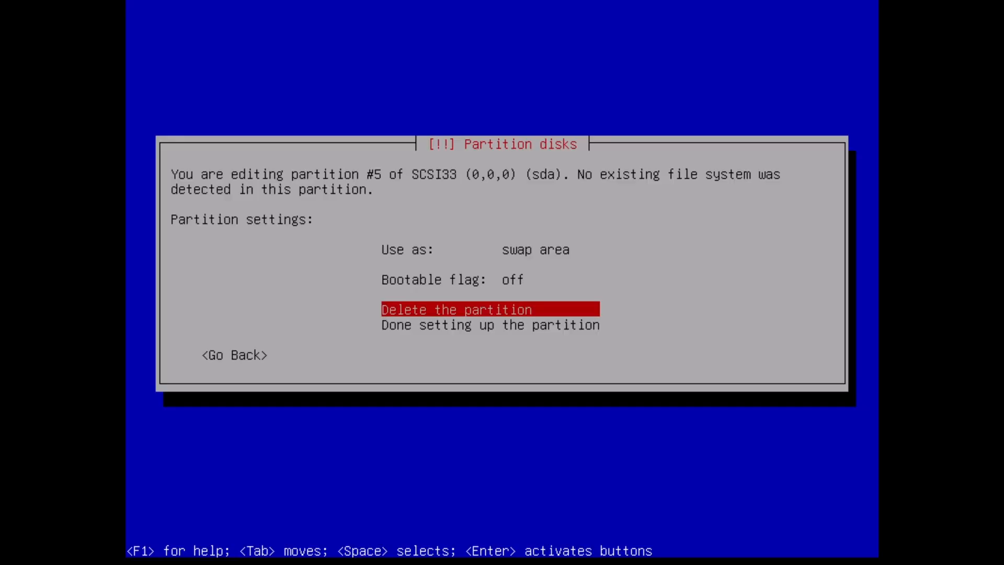
{"action": "key", "text": "Return"}
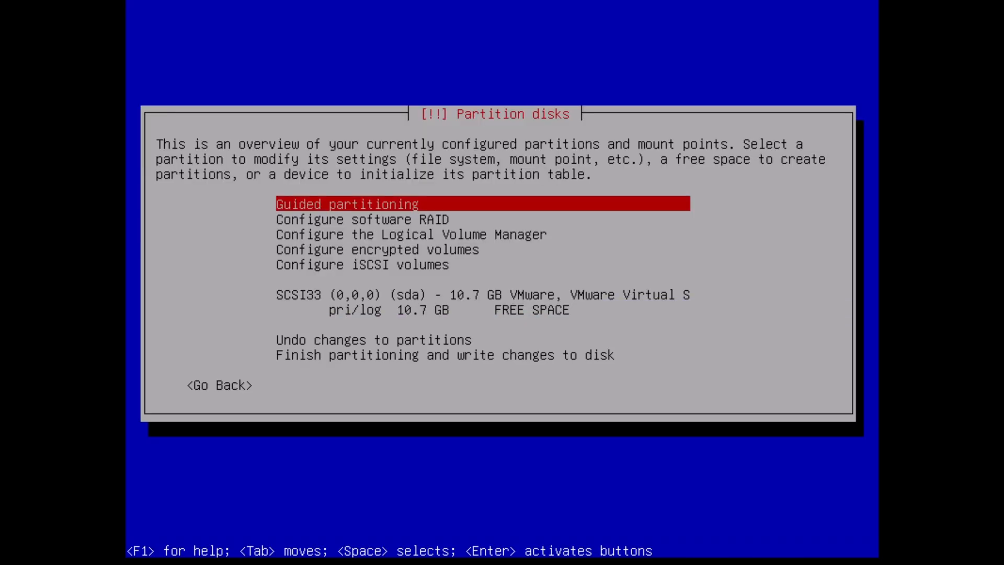
Create a new primary partition of 10.7 GB in the free space.
{"action": "key", "text": "Down"}
{"action": "key", "text": "Down"}
{"action": "key", "text": "Down"}
{"action": "key", "text": "Down"}
{"action": "key", "text": "Down"}
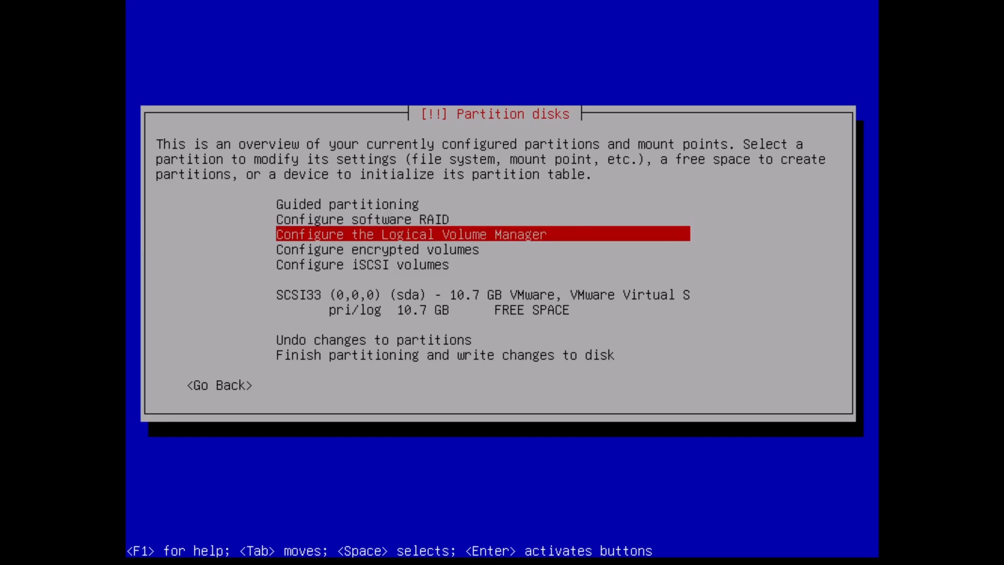
{"action": "key", "text": "Down"}
{"action": "key", "text": "Down"}
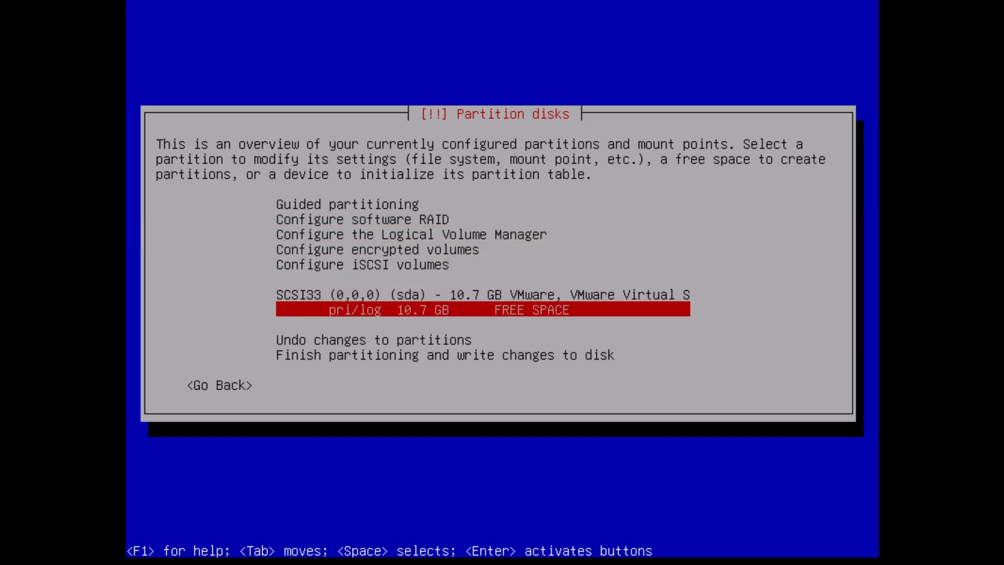
{"action": "key", "text": "Return"}
{"action": "key", "text": "Return"}
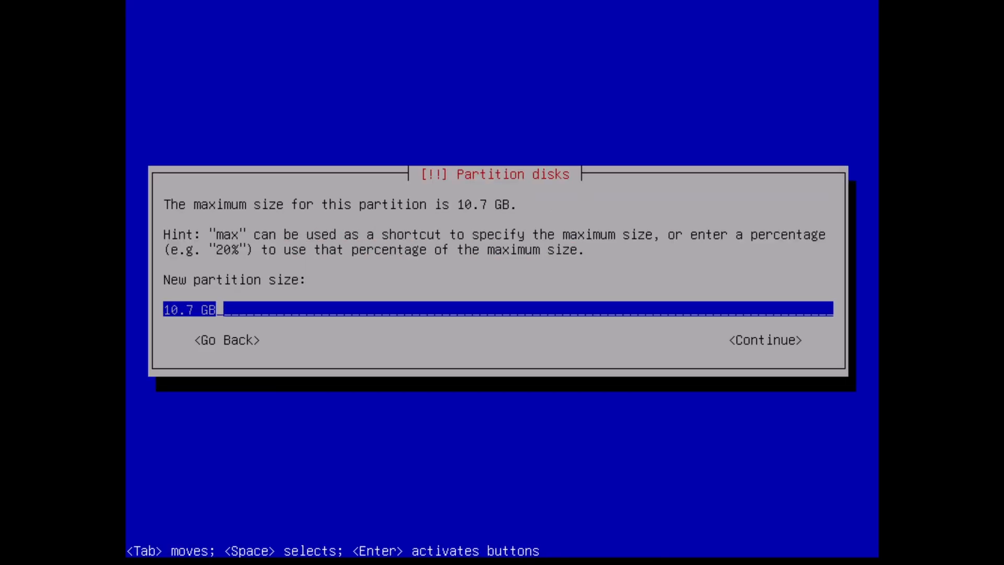
{"action": "key", "text": "Tab"}
{"action": "key", "text": "Return"}
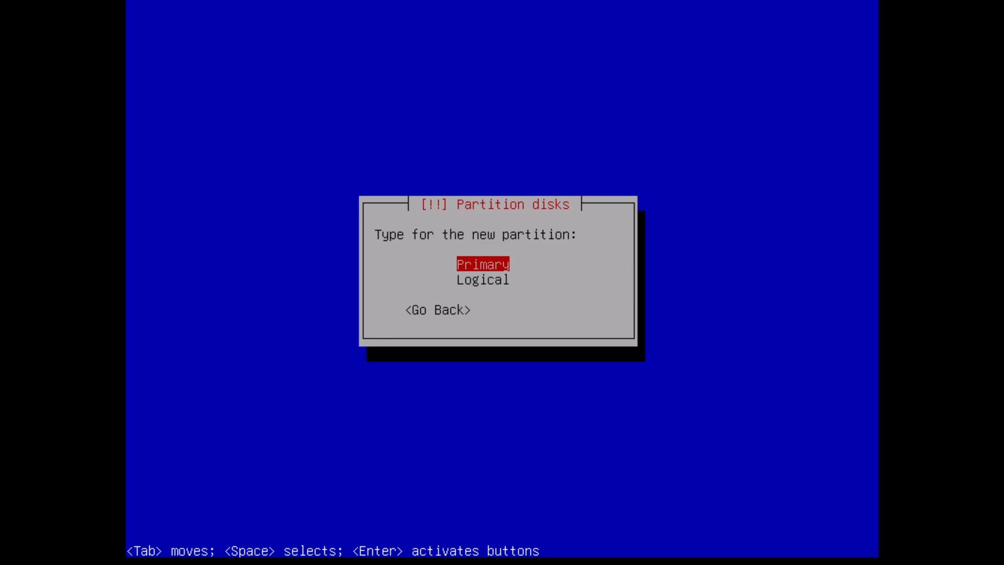
{"action": "key", "text": "Return"}
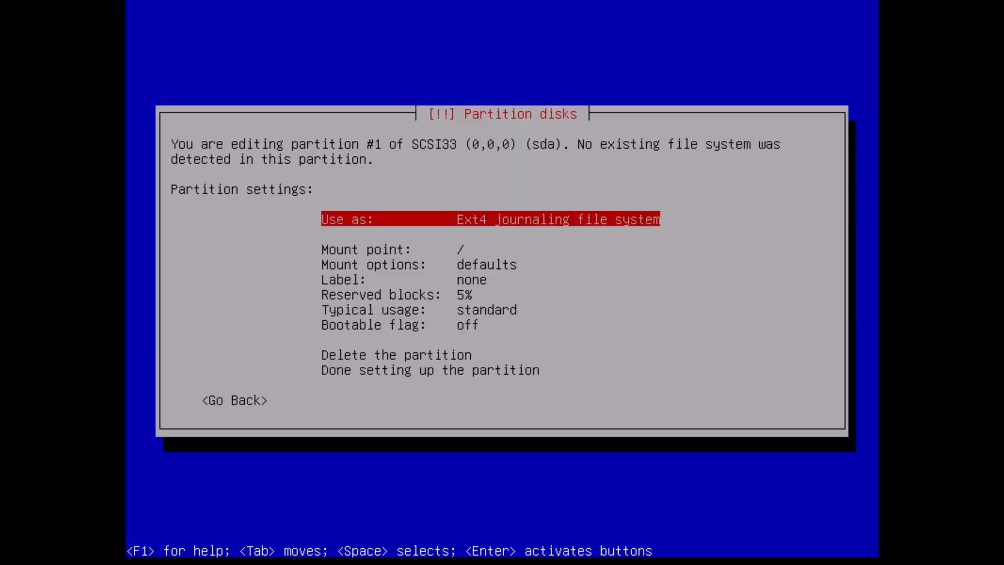
Finish setting up the new partition as an Ext4 journaling file system mounted at /.
{"action": "key", "text": "Down"}
{"action": "key", "text": "Down"}
{"action": "key", "text": "Down"}
{"action": "key", "text": "Down"}
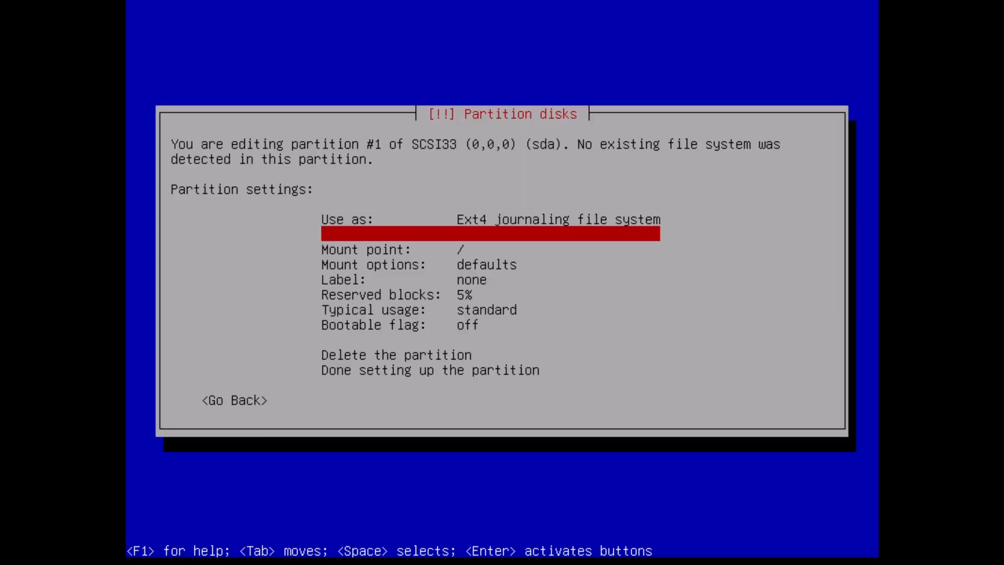
{"action": "key", "text": "Down"}
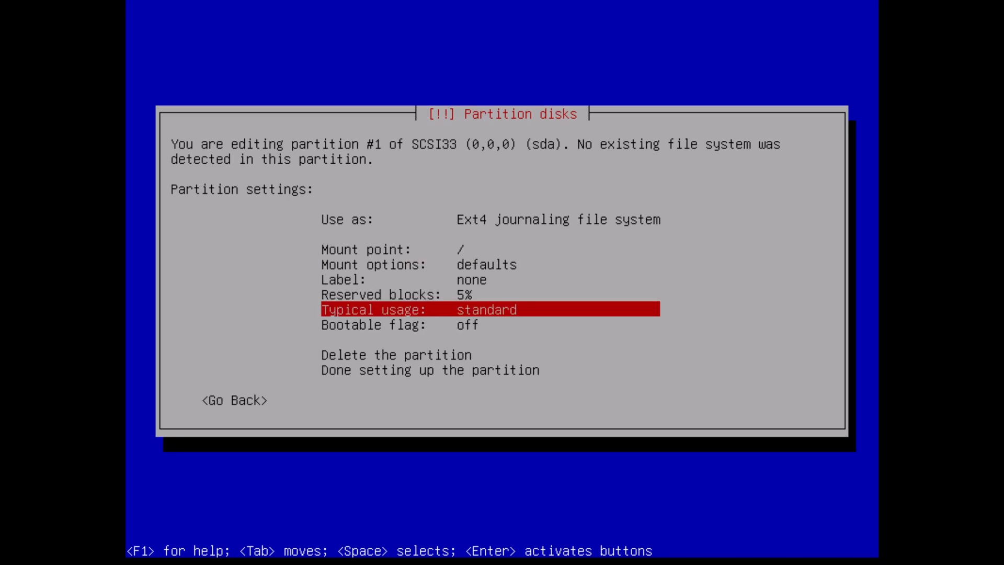
{"action": "key", "text": "Down"}
{"action": "key", "text": "Down"}
{"action": "key", "text": "Down"}
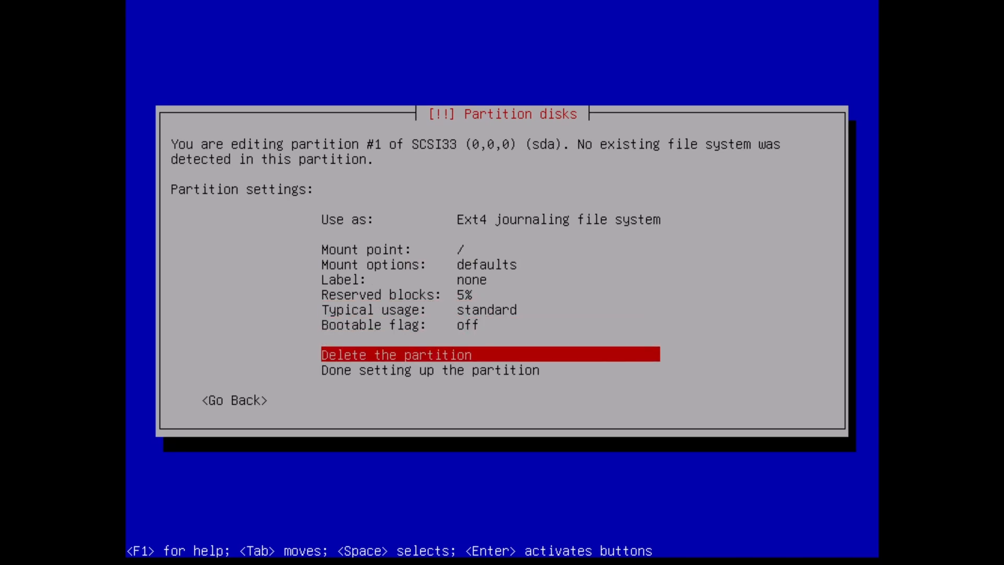
{"action": "key", "text": "Down"}
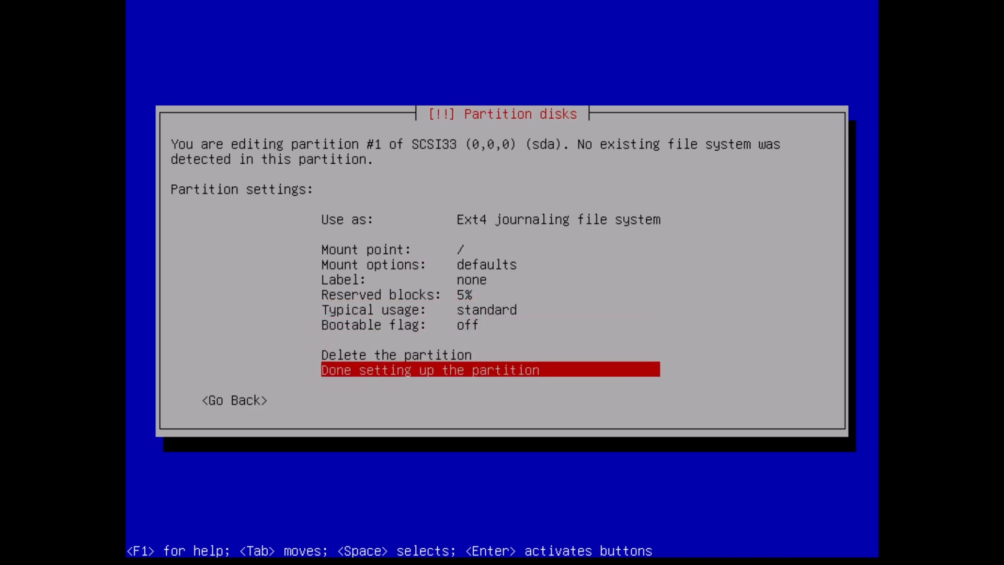
{"action": "key", "text": "Return"}
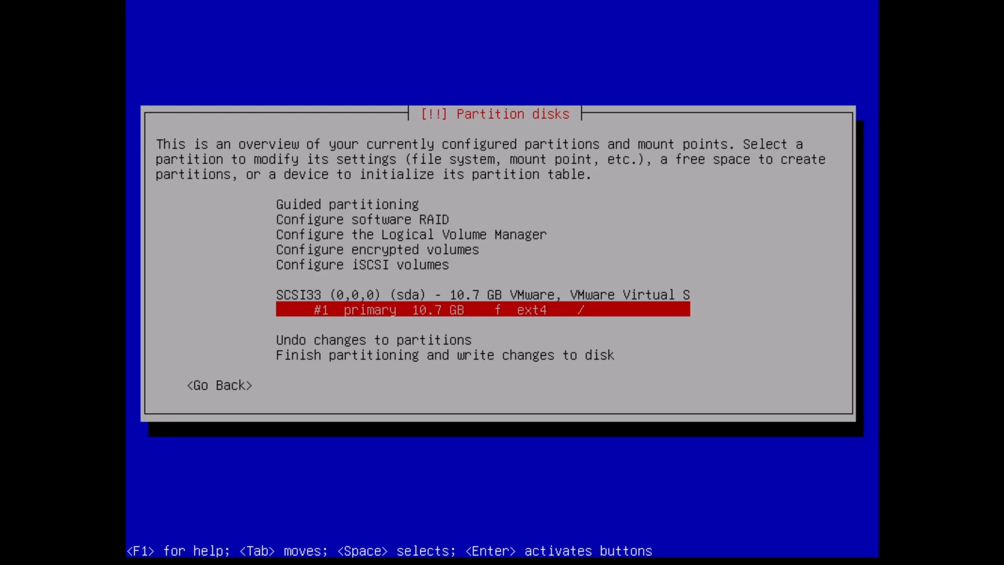
Finish partitioning and write the changes to disk.
{"action": "key", "text": "Down"}
{"action": "key", "text": "Down"}
{"action": "key", "text": "Down"}
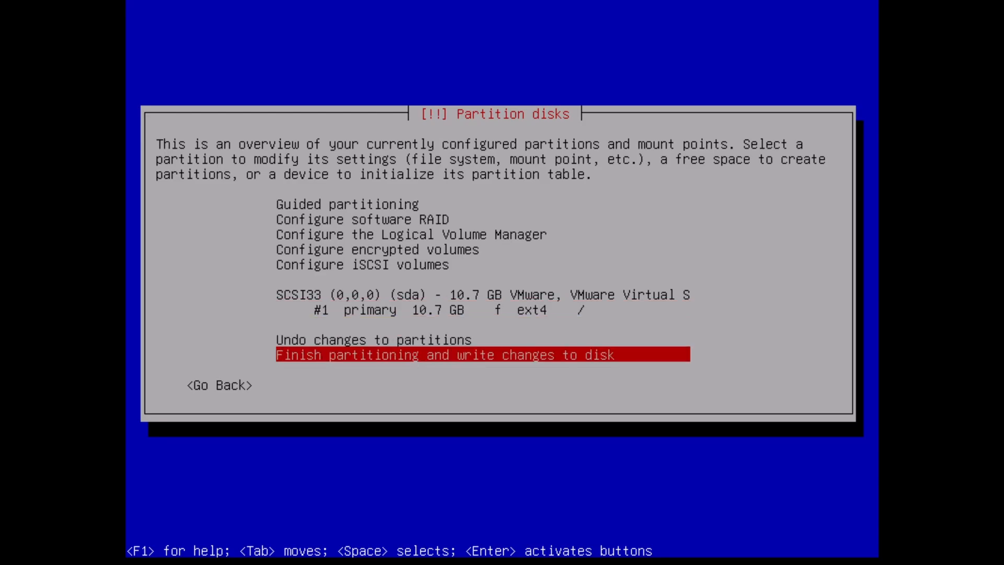
{"action": "key", "text": "Return"}
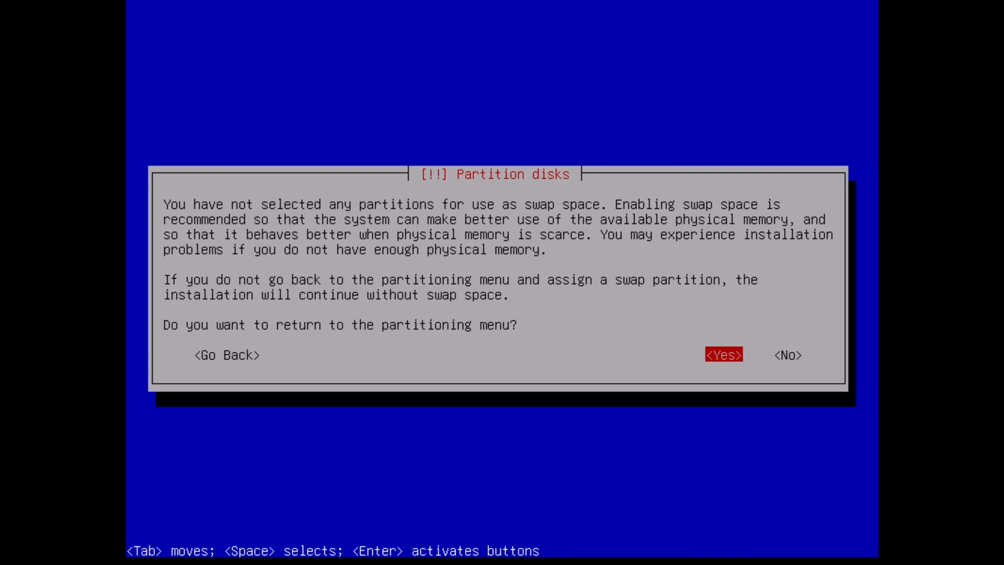
Continue without swap space and write the partition changes to the disk.
{"action": "key", "text": "Tab"}
{"action": "key", "text": "Return"}
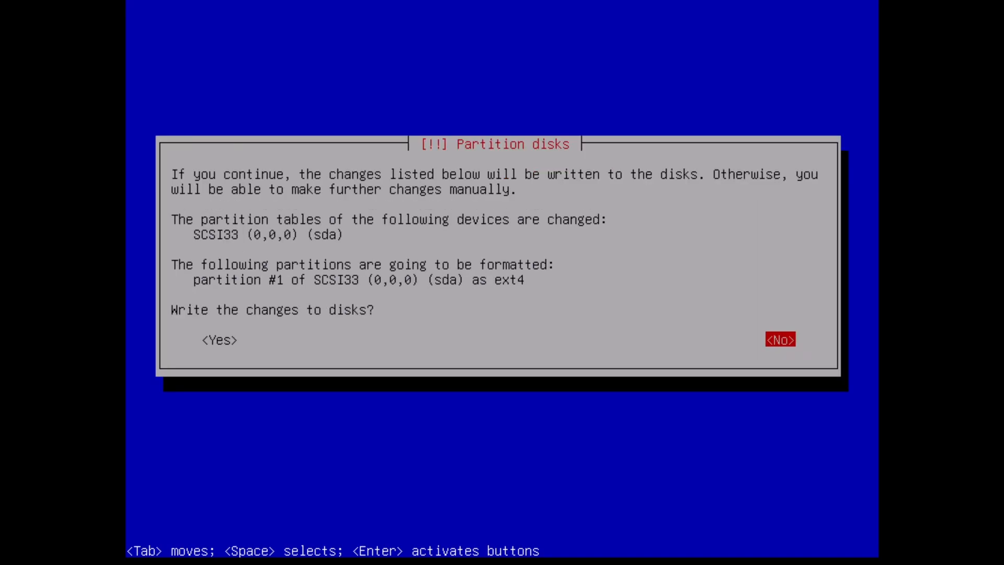
{"action": "key", "text": "Tab"}
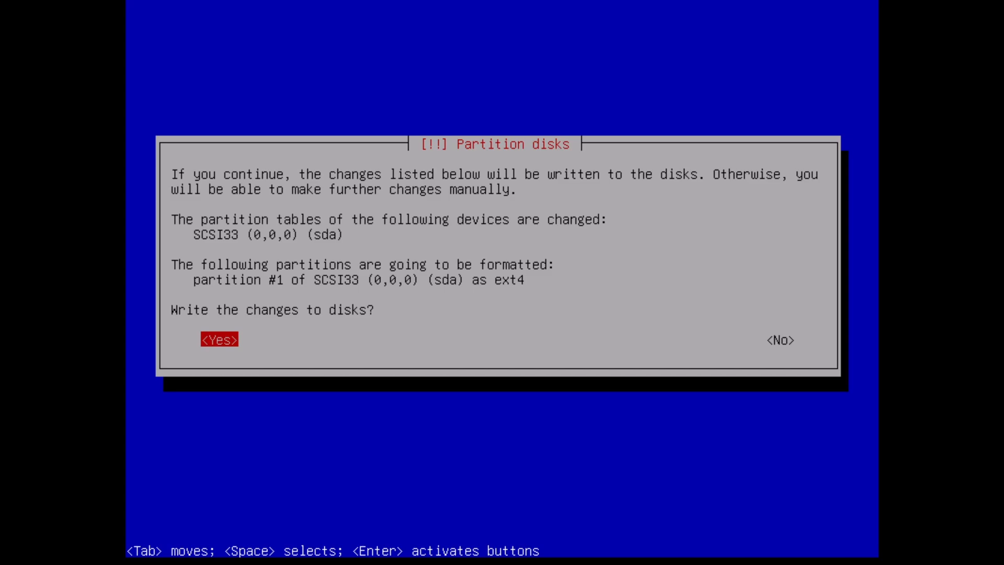
{"action": "key", "text": "Return"}
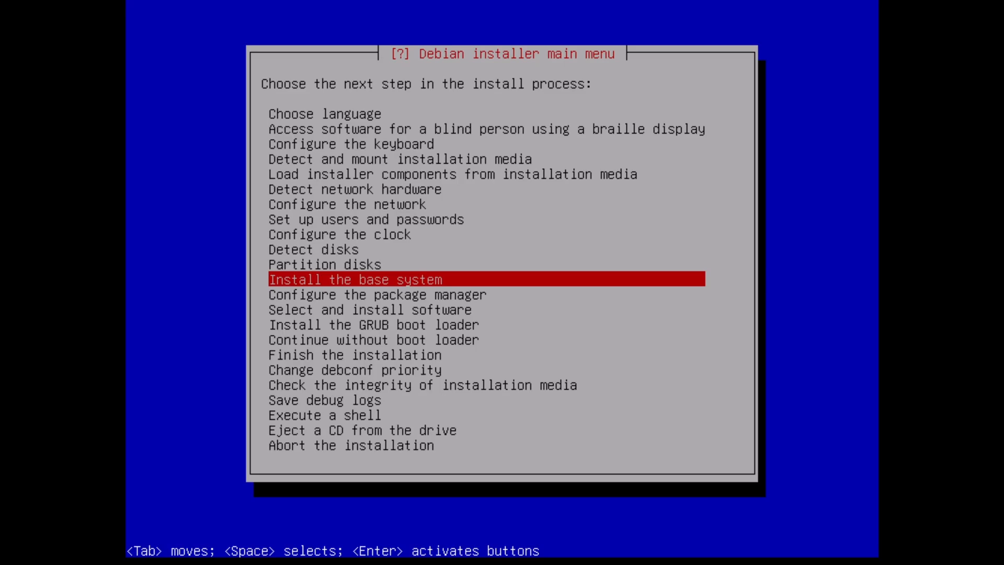
Install the base system with the linux-image-amd64 kernel and a generic initrd including all drivers.
{"action": "key", "text": "Return"}
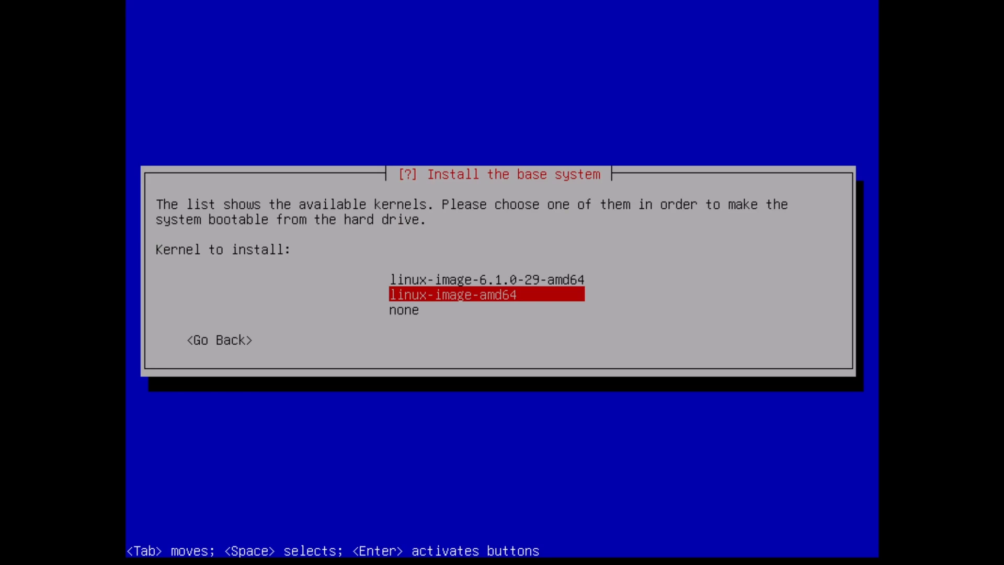
{"action": "key", "text": "Return"}
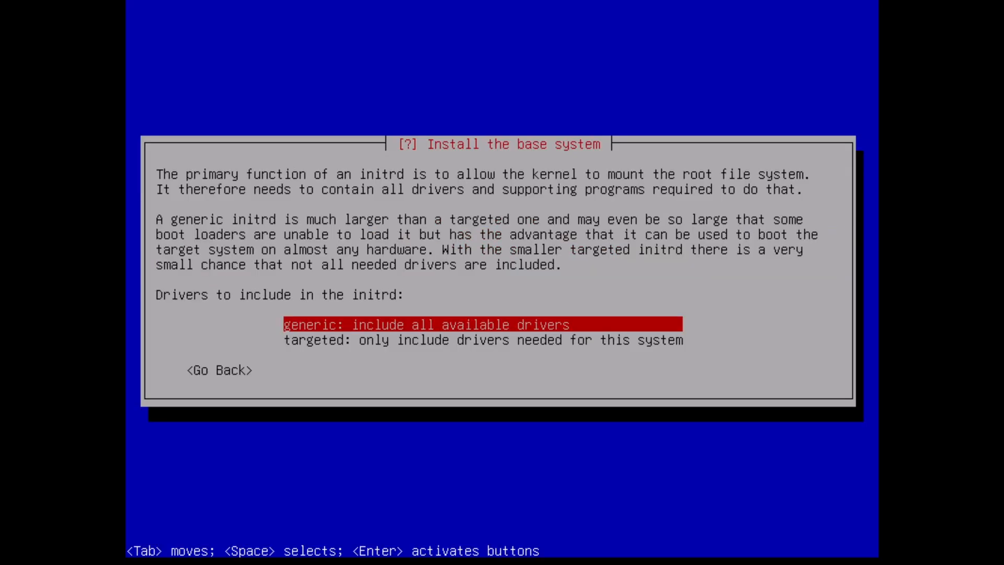
{"action": "key", "text": "Return"}
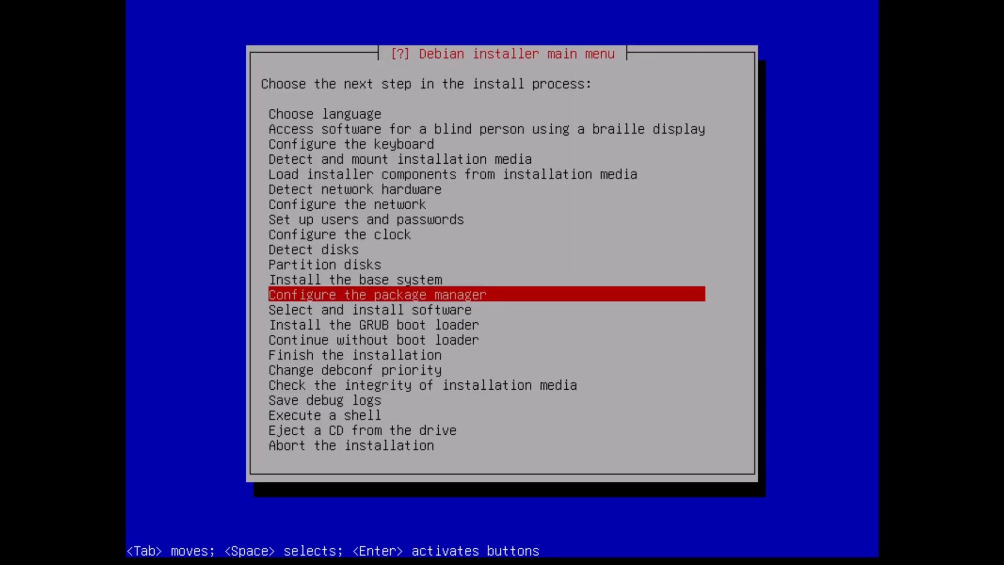
Configure the package manager without extra media, using an http network mirror at deb.debian.org.
{"action": "key", "text": "Return"}
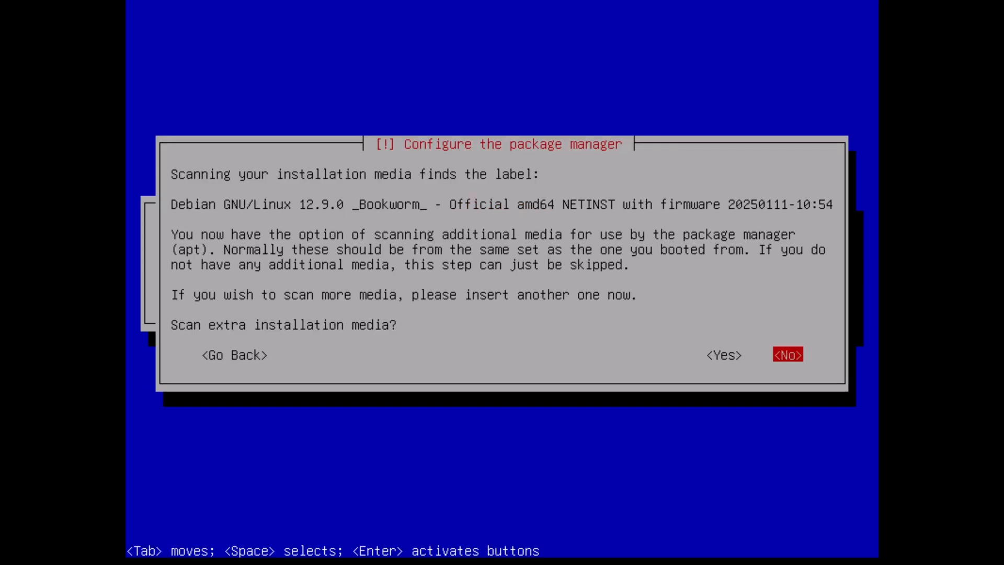
{"action": "key", "text": "Return"}
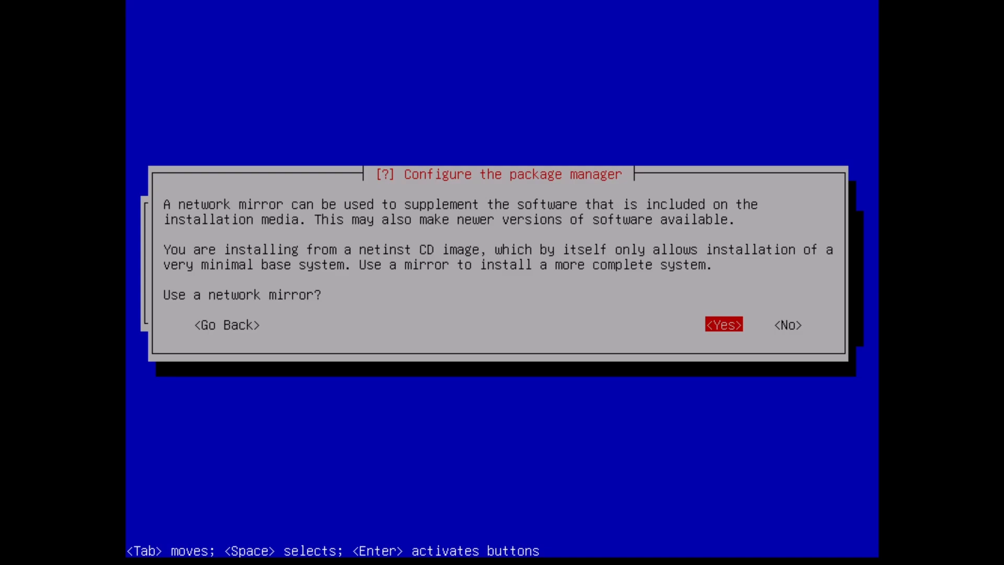
{"action": "key", "text": "Return"}
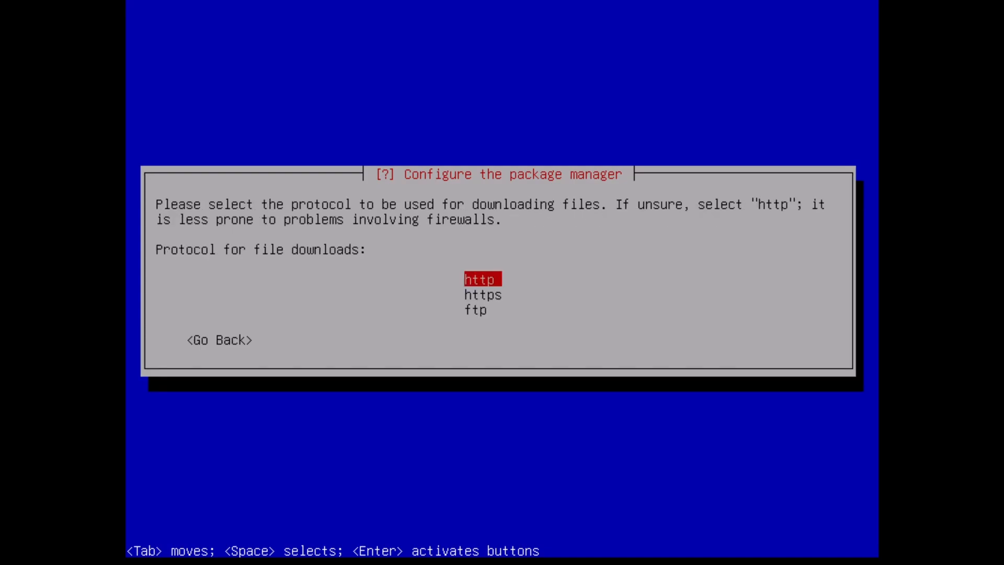
{"action": "key", "text": "Return"}
{"action": "key", "text": "Return"}
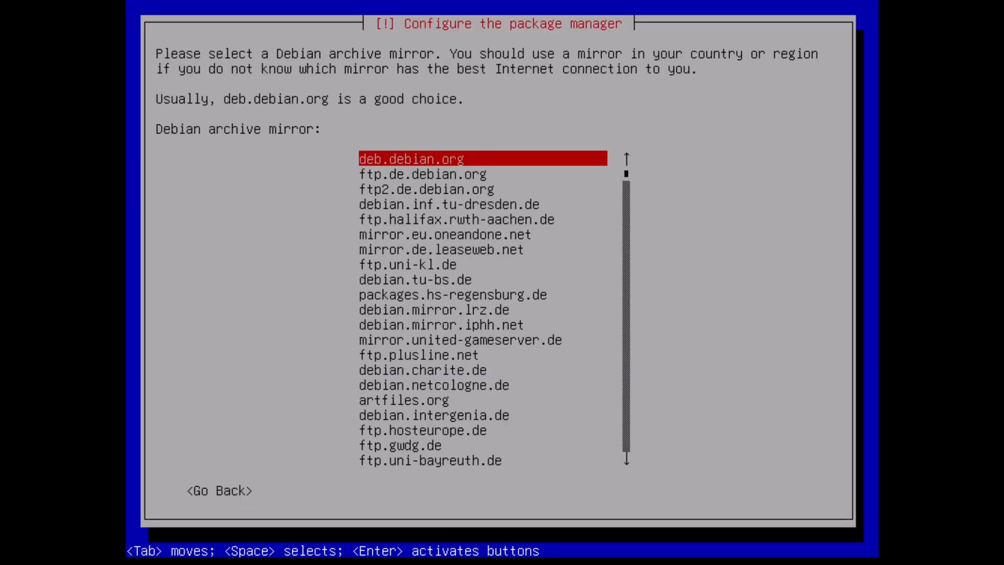
{"action": "key", "text": "Return"}
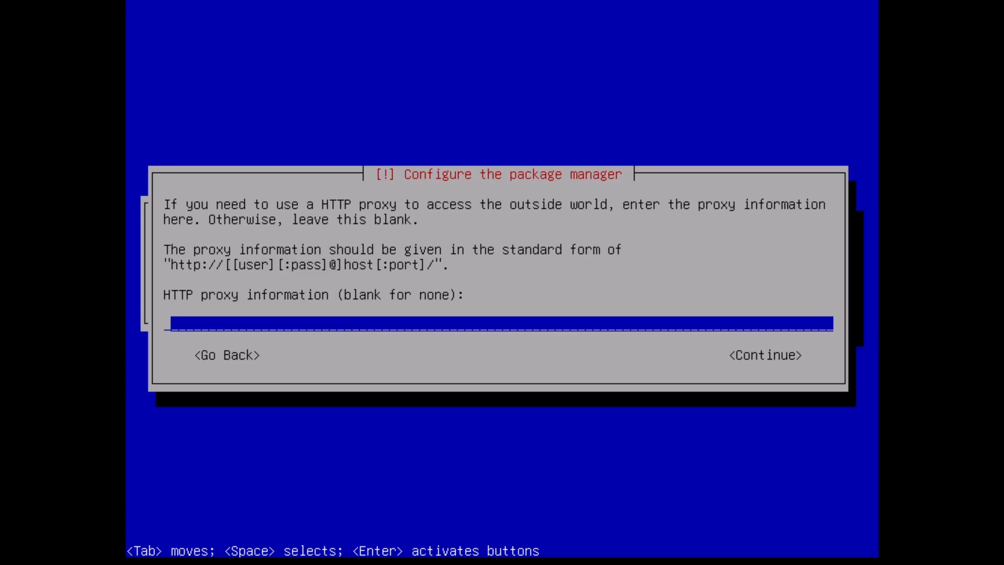
Leave the HTTP proxy blank and decline non-free firmware.
{"action": "key", "text": "Tab"}
{"action": "key", "text": "Return"}
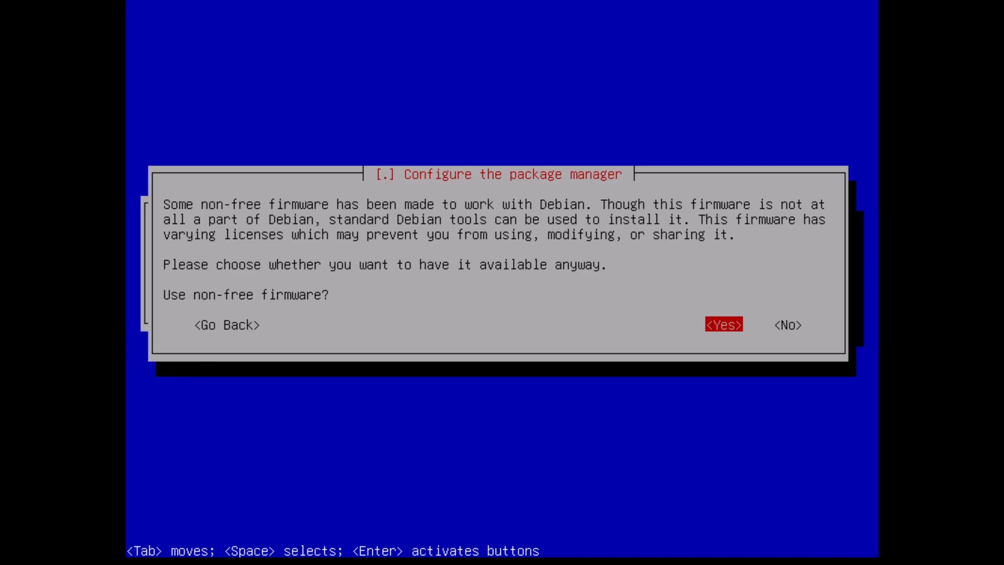
{"action": "key", "text": "Tab"}
{"action": "key", "text": "Return"}
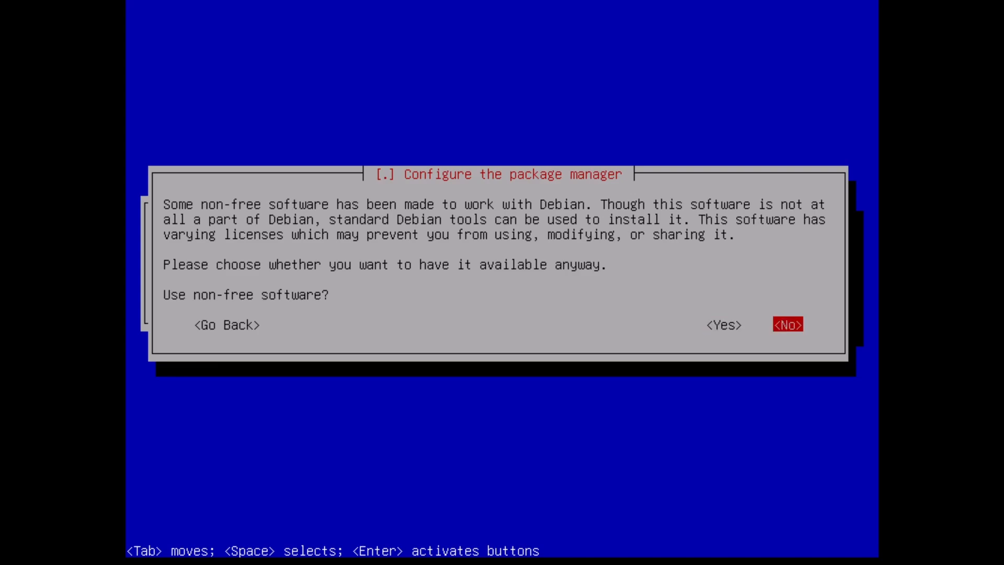
Decline both non-free software and contrib software.
{"action": "key", "text": "Return"}
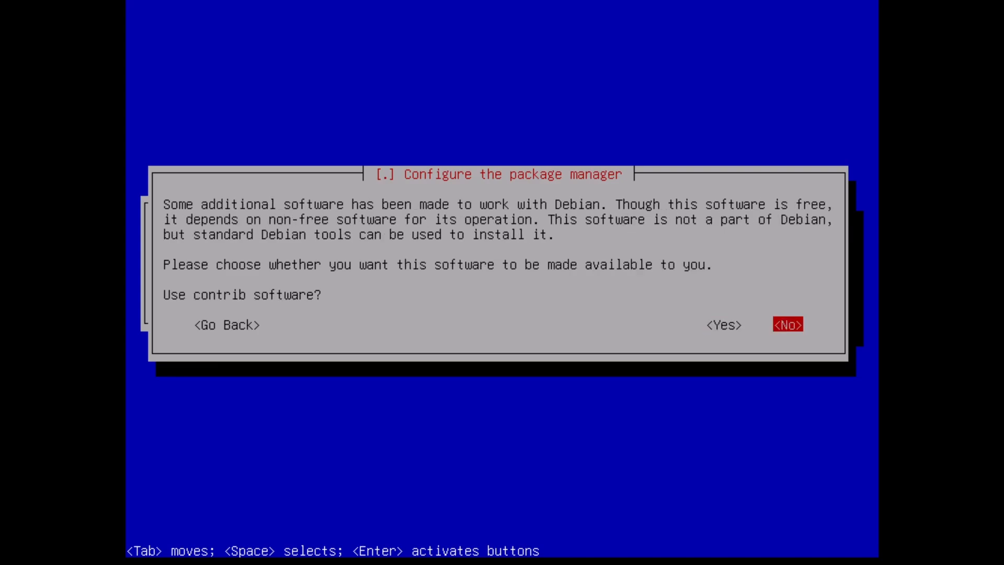
{"action": "key", "text": "Return"}
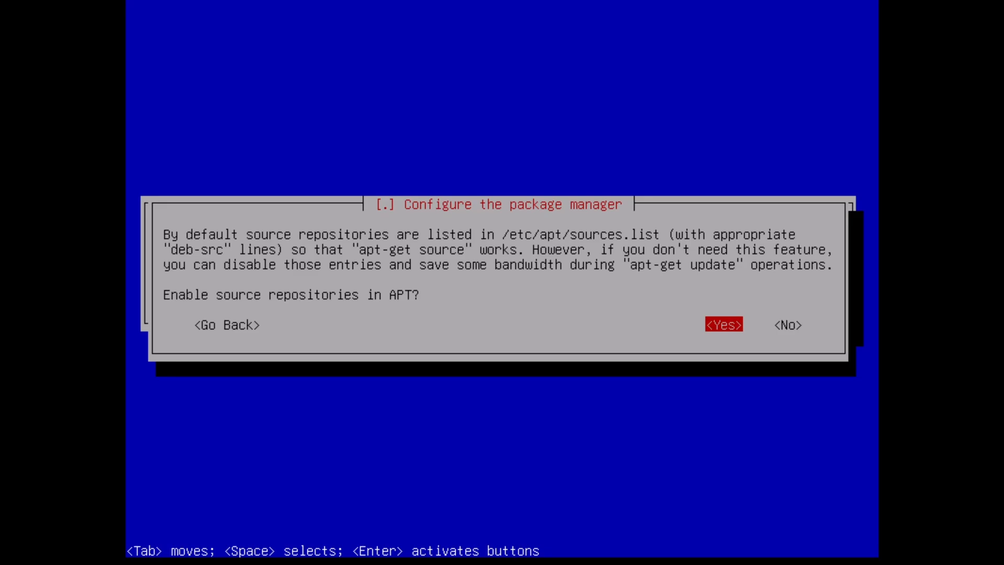
Enable source repositories in APT and keep security and release updates as the update services.
{"action": "key", "text": "Return"}
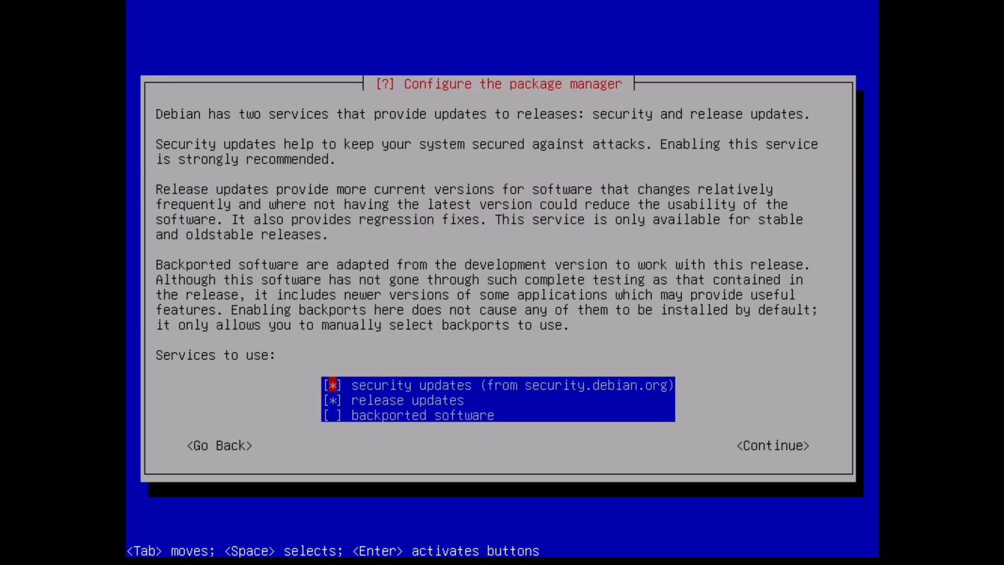
{"action": "key", "text": "Tab"}
{"action": "key", "text": "Return"}
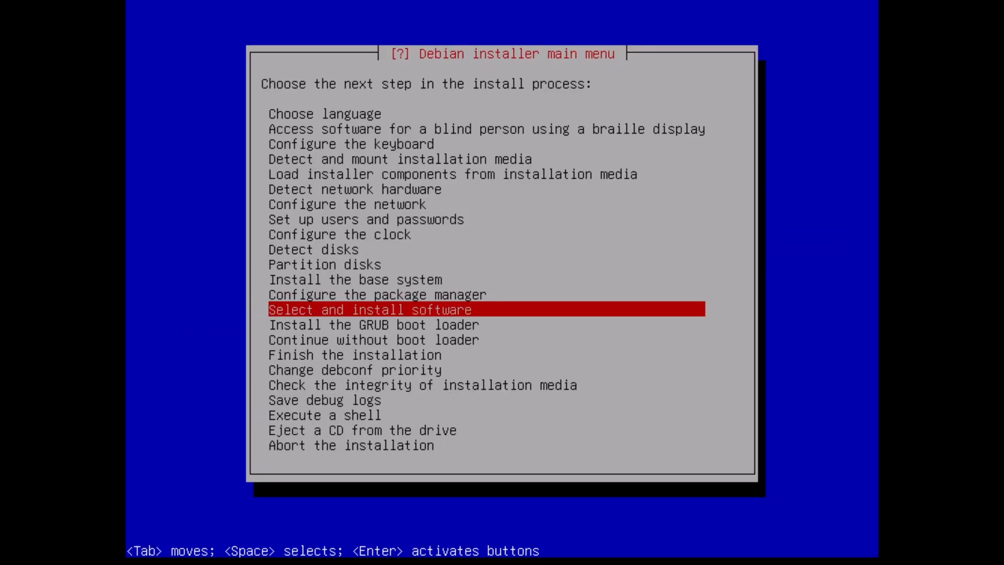
Start software installation with no automatic updates and decline the package usage survey.
{"action": "key", "text": "Return"}
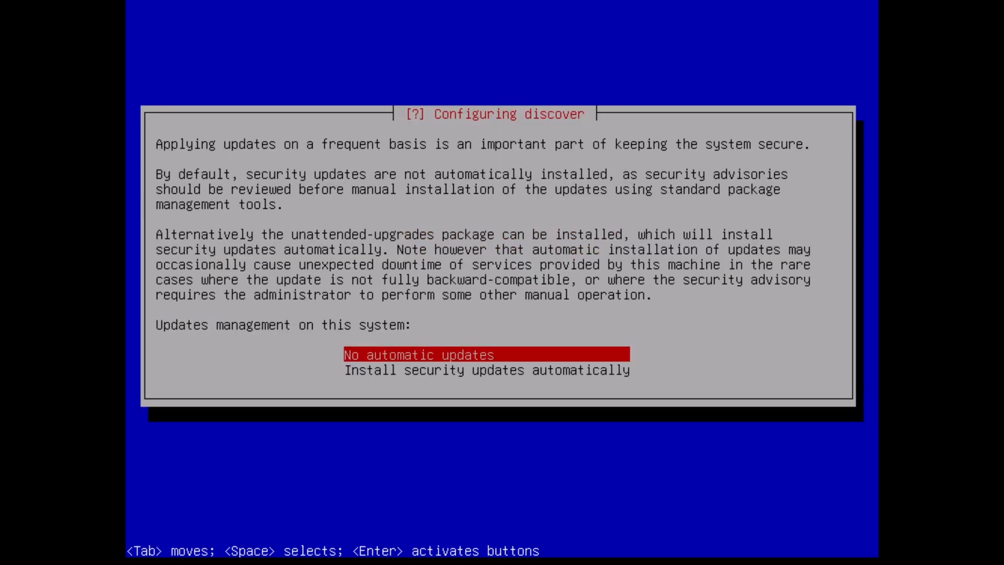
{"action": "key", "text": "Return"}
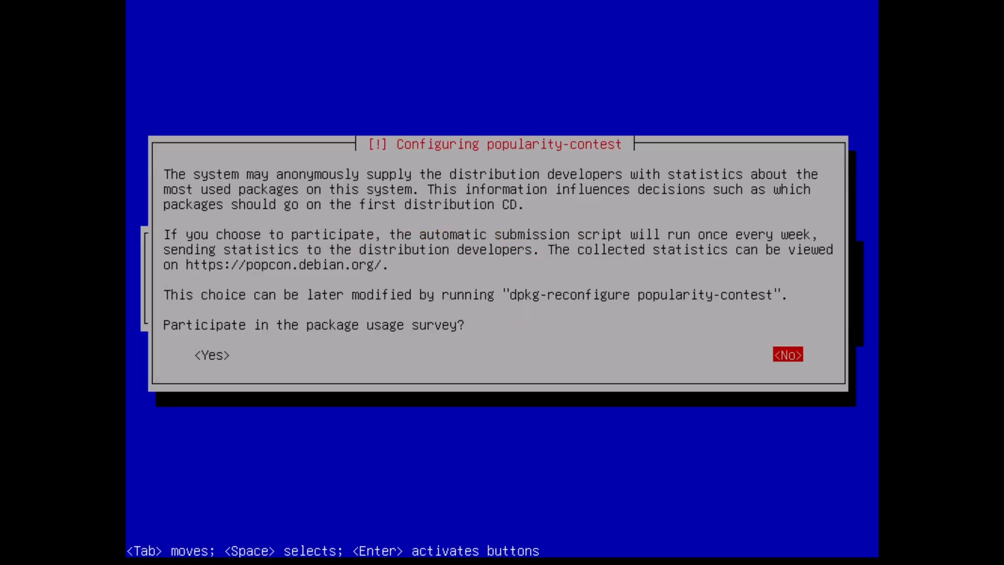
{"action": "key", "text": "Return"}
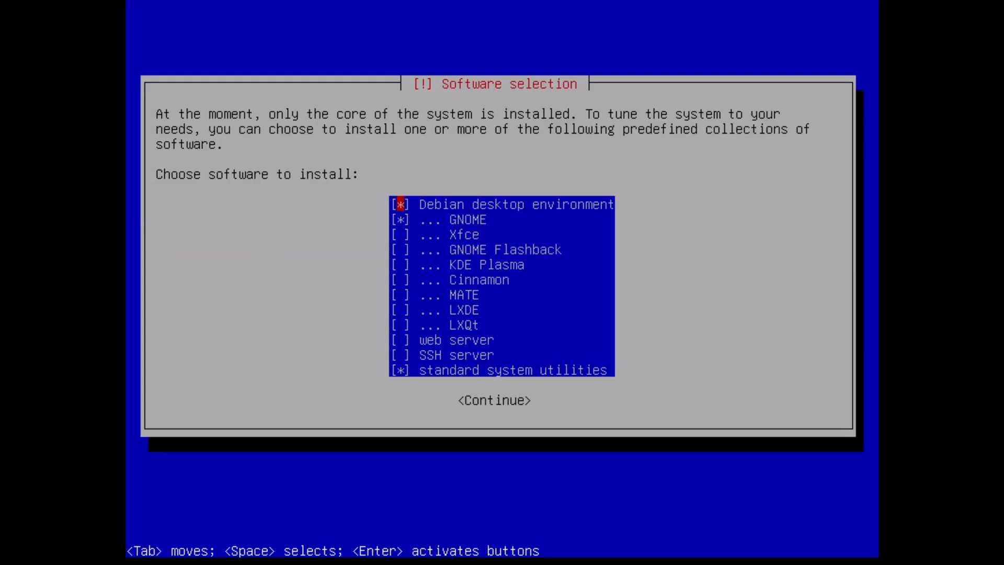
Deselect all software collections, including the Debian desktop environment, GNOME and standard system utilities, and continue.
{"action": "key", "text": "space"}
{"action": "key", "text": "Down"}
{"action": "key", "text": "space"}
{"action": "key", "text": "Down"}
{"action": "key", "text": "Down"}
{"action": "key", "text": "Down"}
{"action": "key", "text": "Down"}
{"action": "key", "text": "Down"}
{"action": "key", "text": "Down"}
{"action": "key", "text": "Down"}
{"action": "key", "text": "Down"}
{"action": "key", "text": "Down"}
{"action": "key", "text": "Down"}
{"action": "key", "text": "space"}
{"action": "key", "text": "Tab"}
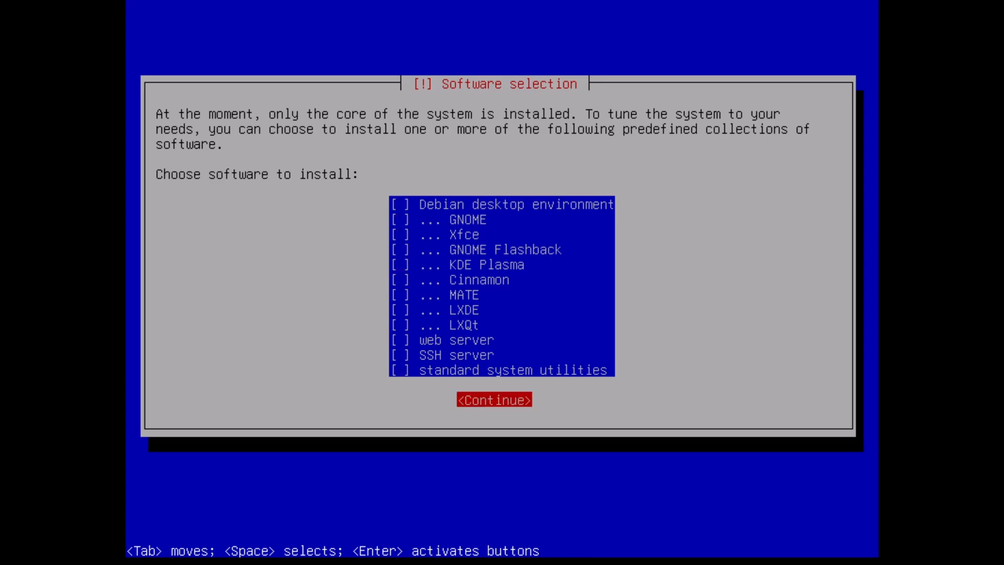
{"action": "key", "text": "Return"}
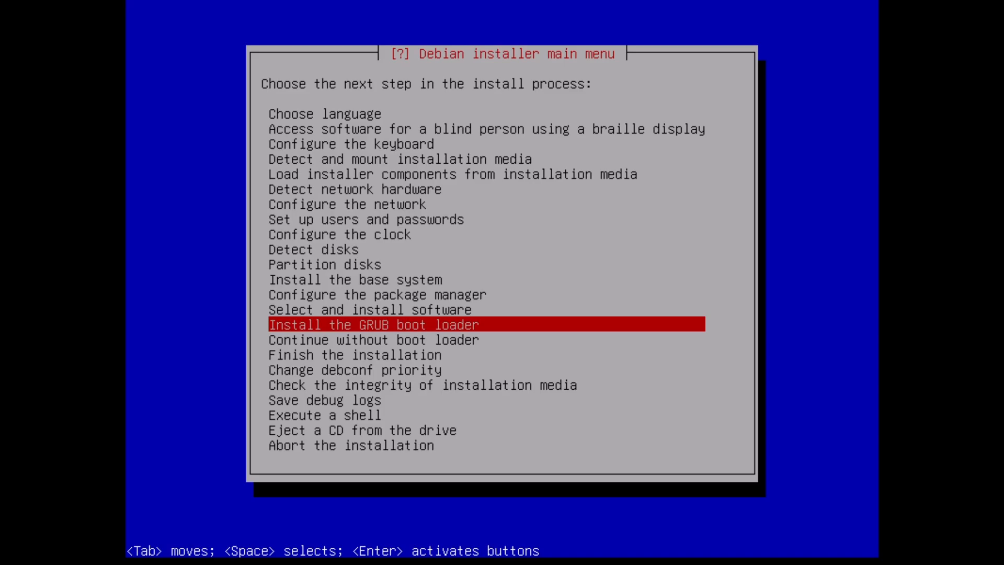
Install the GRUB boot loader to the primary drive without running os-prober.
{"action": "key", "text": "Return"}
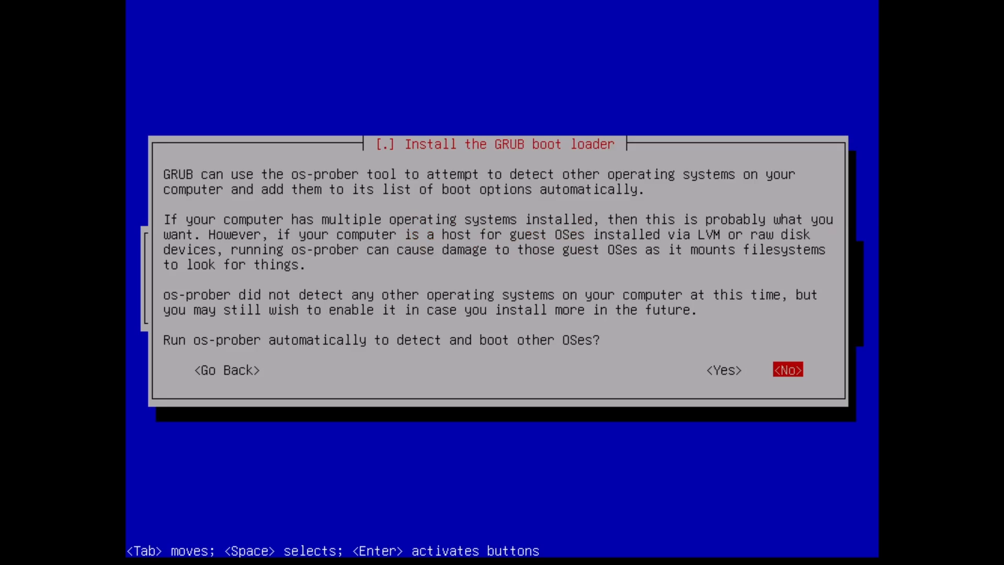
{"action": "key", "text": "Return"}
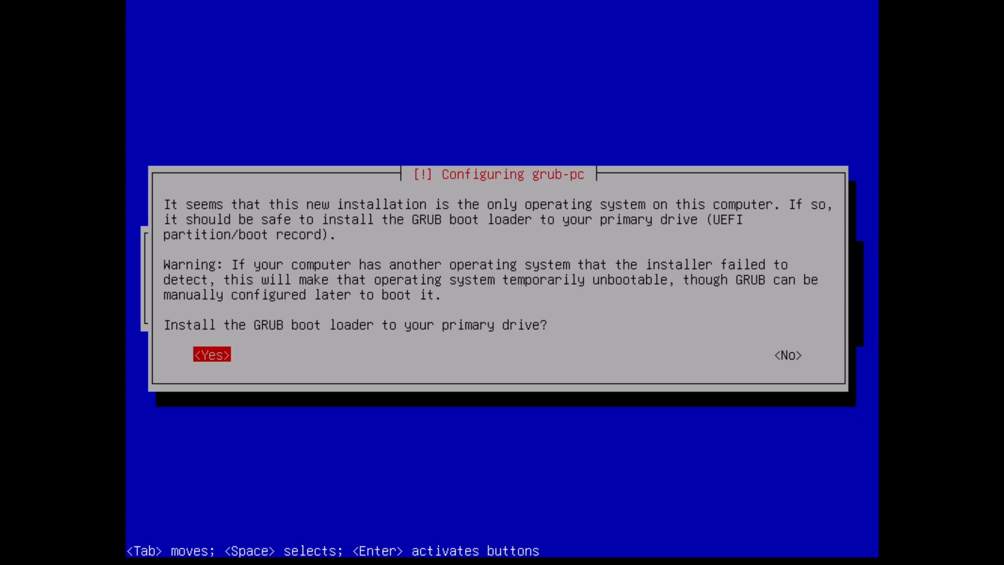
{"action": "key", "text": "Return"}
{"action": "key", "text": "Down"}
{"action": "key", "text": "Return"}
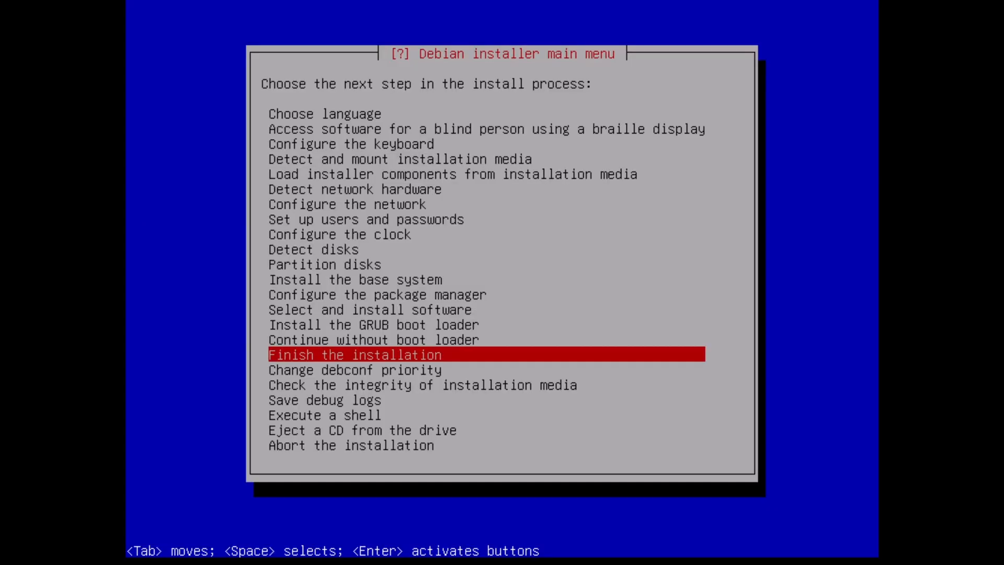
Finish the installation with the system clock set to UTC and reboot.
{"action": "key", "text": "Return"}
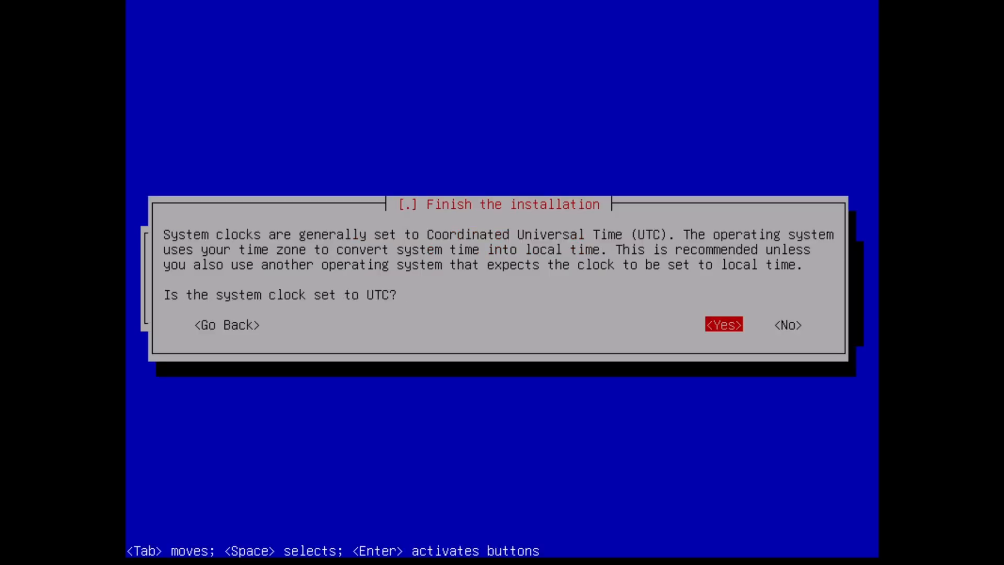
{"action": "key", "text": "Return"}
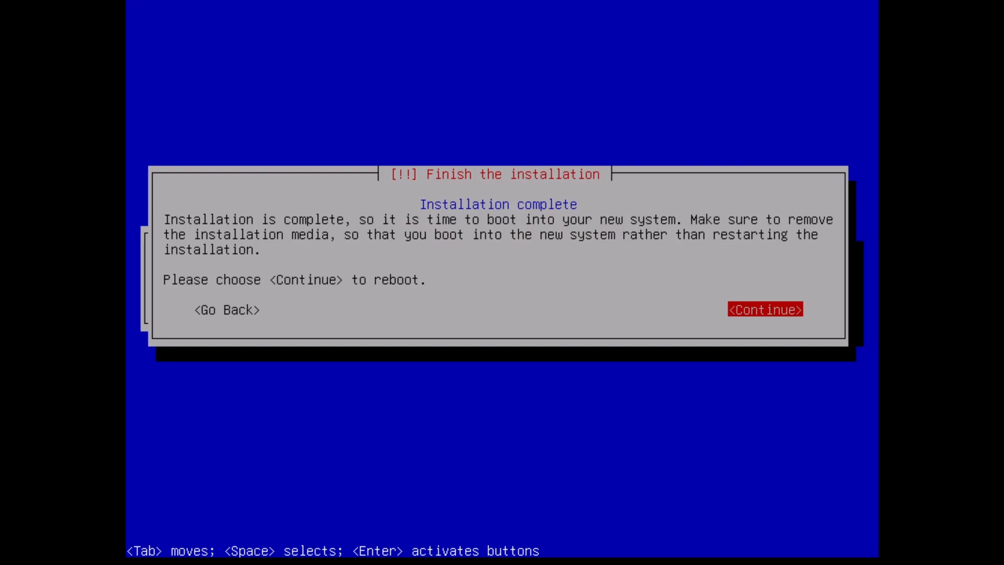
{"action": "key", "text": "Return"}
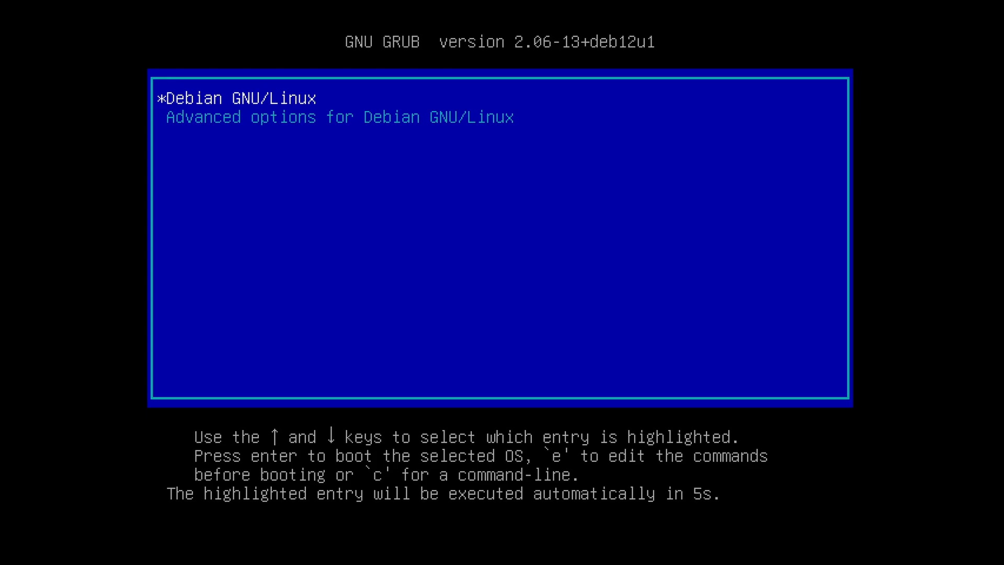
Boot the Debian GNU/Linux entry from the GRUB menu.
{"action": "key", "text": "Down"}
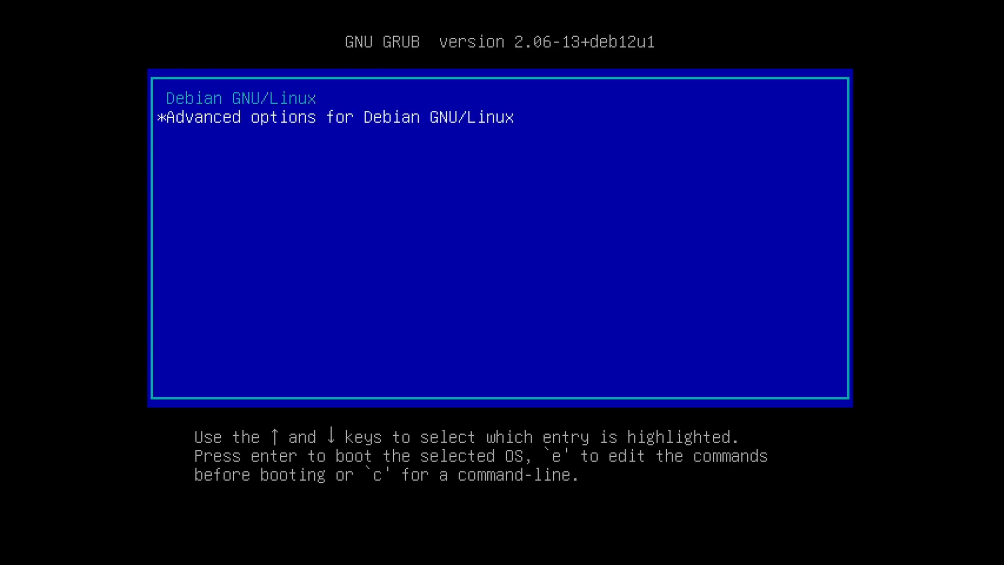
{"action": "key", "text": "Up"}
{"action": "key", "text": "Down"}
{"action": "key", "text": "Up"}
{"action": "key", "text": "Return"}
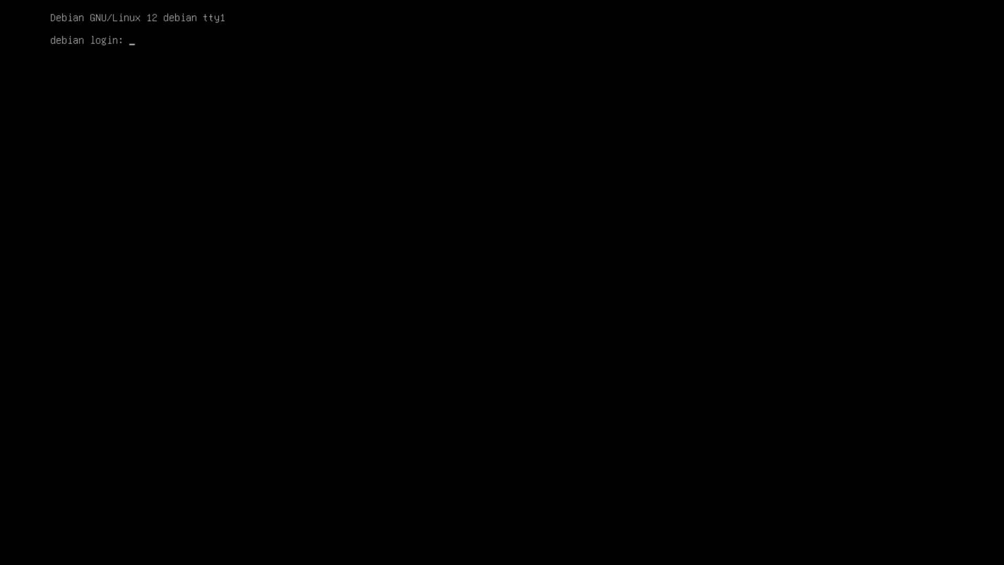
Log in as user banana with the account password.
{"action": "type", "text": "banana"}
{"action": "key", "text": "Return"}
{"action": "key", "text": "Return"}
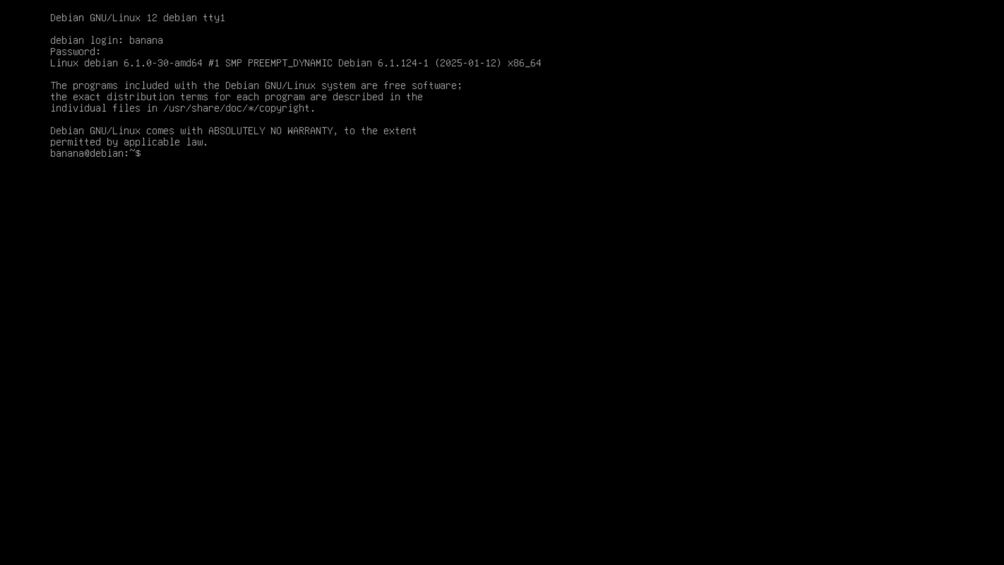
Change to the /etc/apt directory and list its contents.
{"action": "type", "text": "cd /etc/apt"}
{"action": "key", "text": "Return"}
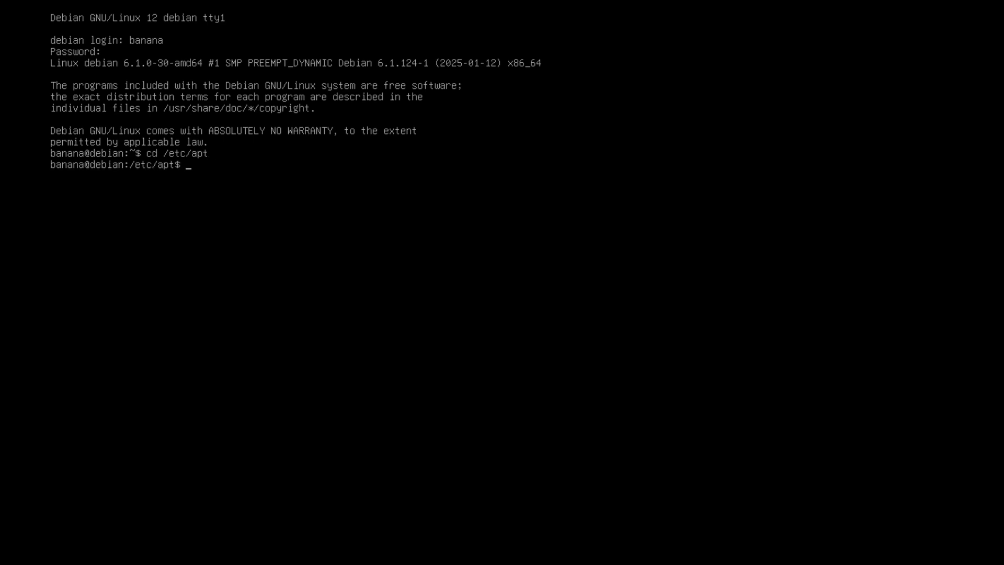
{"action": "type", "text": "ls"}
{"action": "key", "text": "Return"}
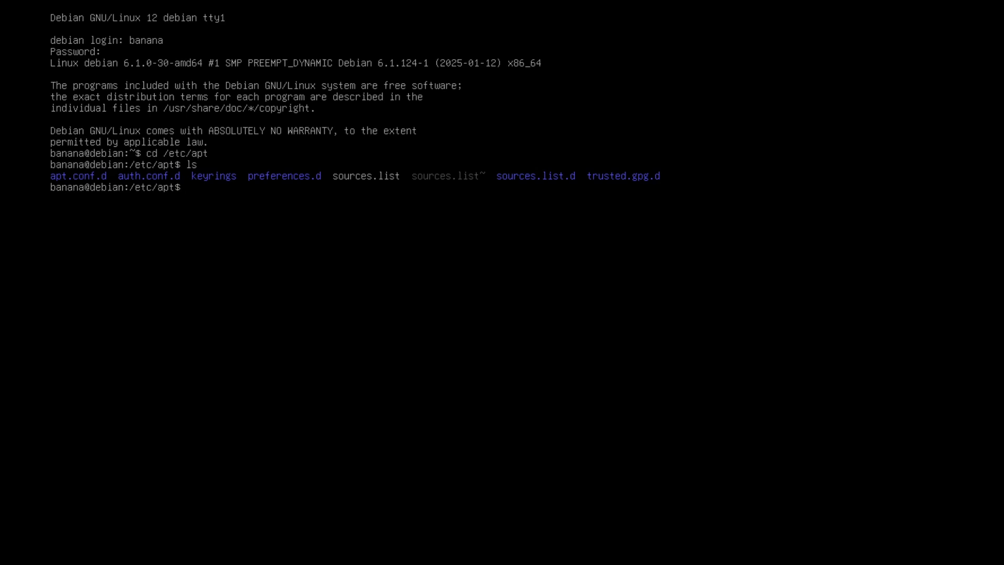
Open sources.list in nano with sudo, entering the account password at the prompt.
{"action": "type", "text": "sudo nano sources.list"}
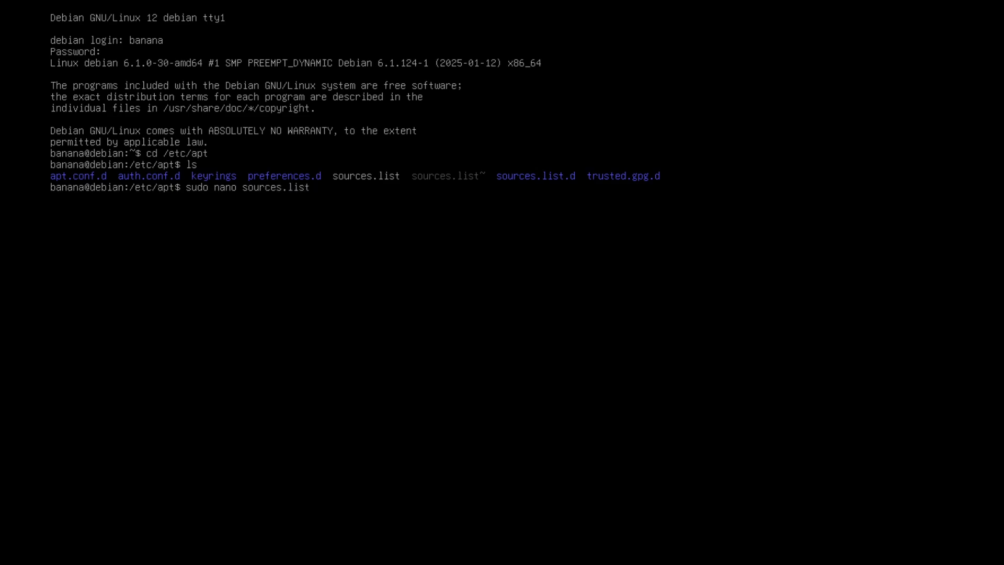
{"action": "key", "text": "Return"}
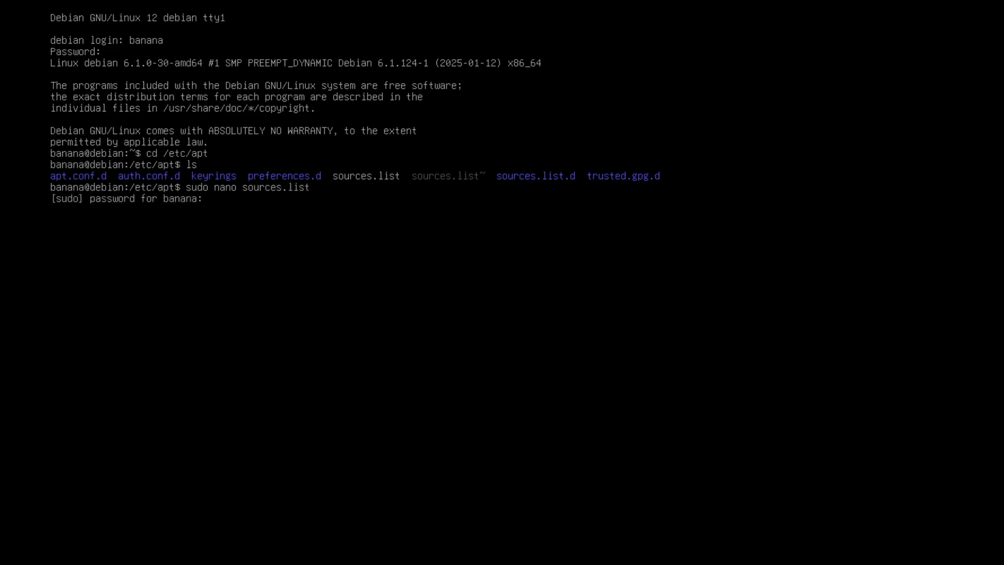
{"action": "key", "text": "Return"}
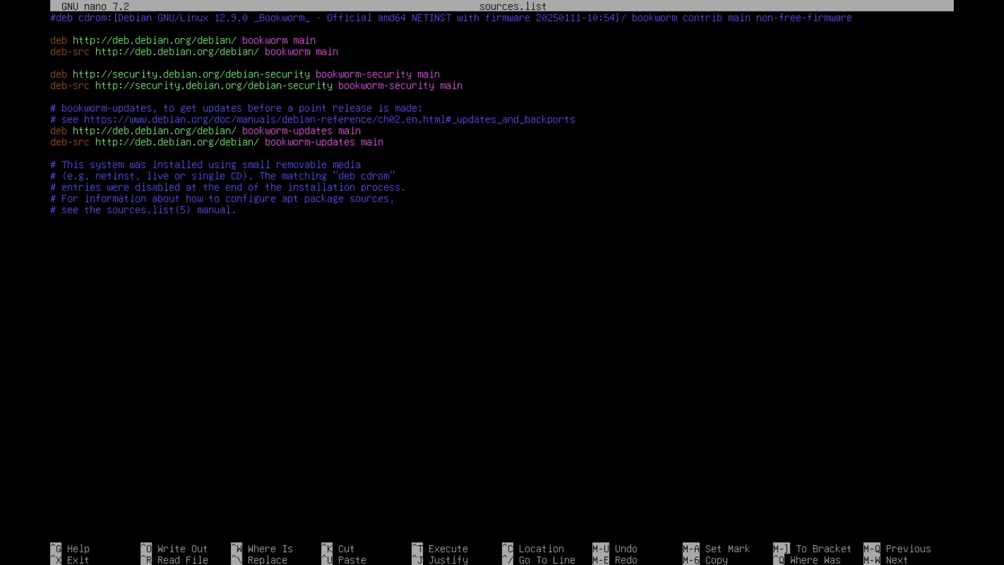
Replace bookworm with testing on the main deb and deb-src repository lines.
{"action": "type", "text": "testing"}
{"action": "key", "text": "Delete"}
{"action": "key", "text": "Delete"}
{"action": "key", "text": "Delete"}
{"action": "key", "text": "Delete"}
{"action": "key", "text": "Delete"}
{"action": "key", "text": "Delete"}
{"action": "key", "text": "Delete"}
{"action": "key", "text": "Delete"}
{"action": "key", "text": "Down"}
{"action": "key", "text": "Left"}
{"action": "key", "text": "Left"}
{"action": "key", "text": "Left"}
{"action": "type", "text": "testing"}
{"action": "key", "text": "Delete"}
{"action": "key", "text": "Delete"}
{"action": "key", "text": "Delete"}
{"action": "key", "text": "Delete"}
{"action": "key", "text": "Delete"}
{"action": "key", "text": "Delete"}
{"action": "key", "text": "Delete"}
{"action": "key", "text": "Delete"}
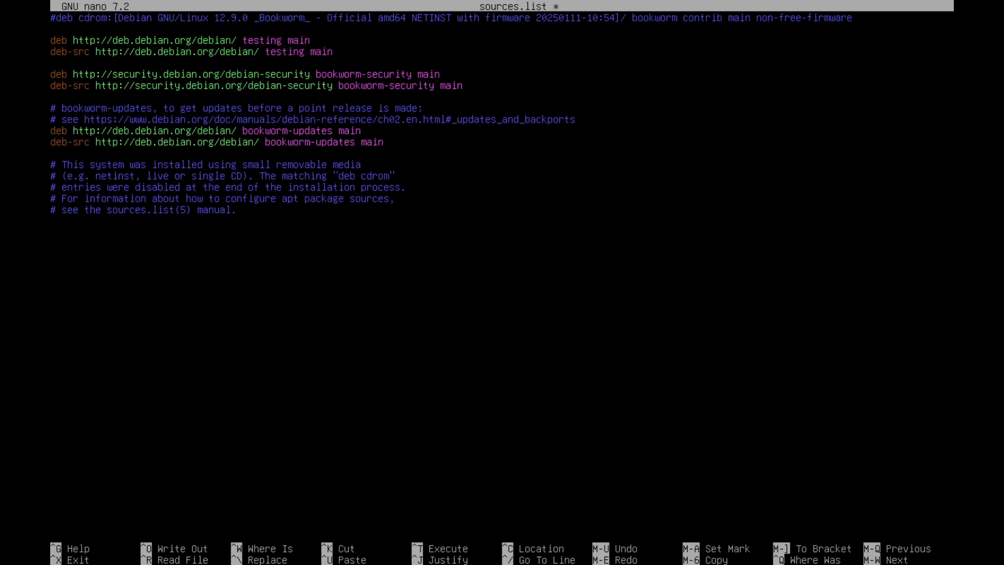
Replace bookworm-security with testing-security on both security repository lines.
{"action": "type", "text": "testing"}
{"action": "key", "text": "Delete"}
{"action": "key", "text": "Delete"}
{"action": "key", "text": "Delete"}
{"action": "key", "text": "Delete"}
{"action": "key", "text": "Delete"}
{"action": "key", "text": "Delete"}
{"action": "key", "text": "Delete"}
{"action": "key", "text": "Delete"}
{"action": "key", "text": "Down"}
{"action": "key", "text": "Left"}
{"action": "key", "text": "Left"}
{"action": "key", "text": "Left"}
{"action": "type", "text": "testing"}
{"action": "key", "text": "Delete"}
{"action": "key", "text": "Delete"}
{"action": "key", "text": "Delete"}
{"action": "key", "text": "Delete"}
{"action": "key", "text": "Delete"}
{"action": "key", "text": "Delete"}
{"action": "key", "text": "Delete"}
{"action": "key", "text": "Delete"}
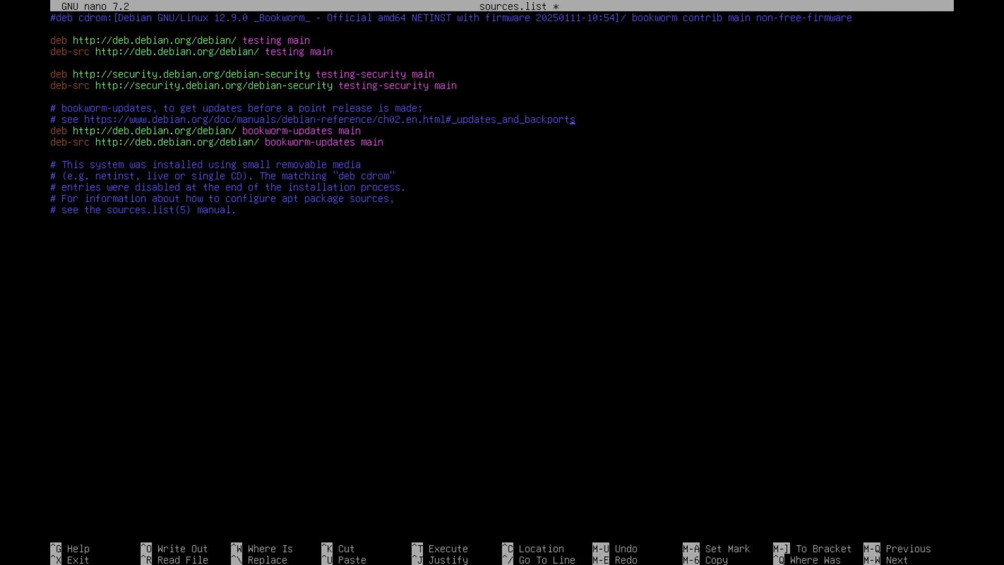
Comment out both bookworm-updates lines, save sources.list and exit nano.
{"action": "key", "text": "Down"}
{"action": "key", "text": "Home"}
{"action": "type", "text": "#"}
{"action": "key", "text": "Down"}
{"action": "key", "text": "Home"}
{"action": "type", "text": "#"}
{"action": "key", "text": "ctrl+o"}
{"action": "key", "text": "Return"}
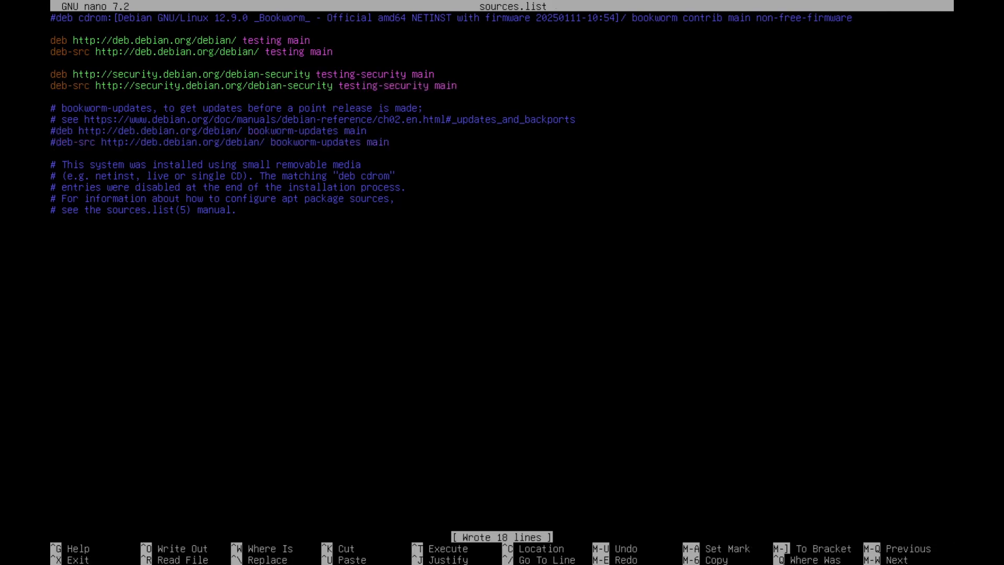
{"action": "key", "text": "ctrl+x"}
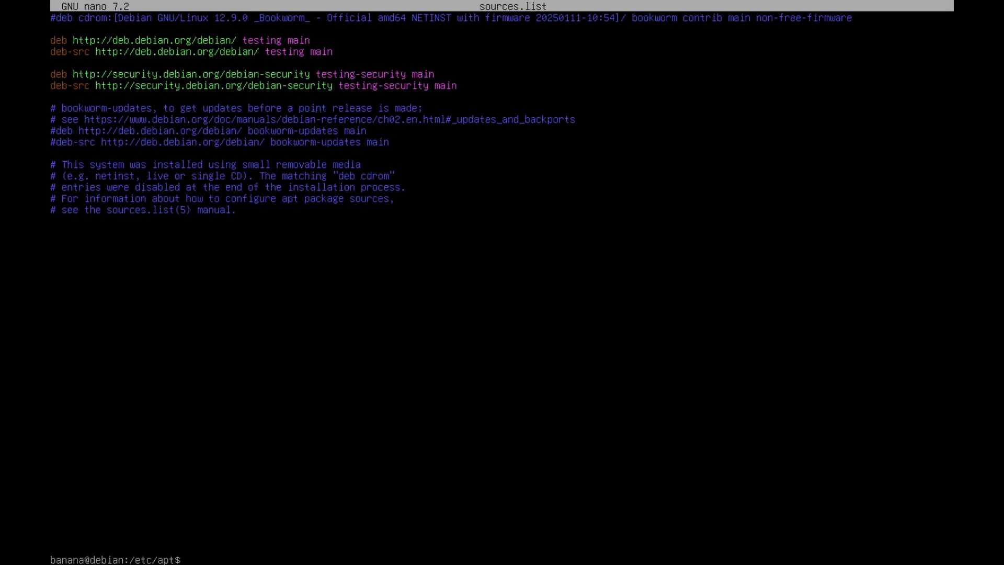
Clear the screen and refresh the package lists with sudo apt update.
{"action": "type", "text": "clear"}
{"action": "key", "text": "Return"}
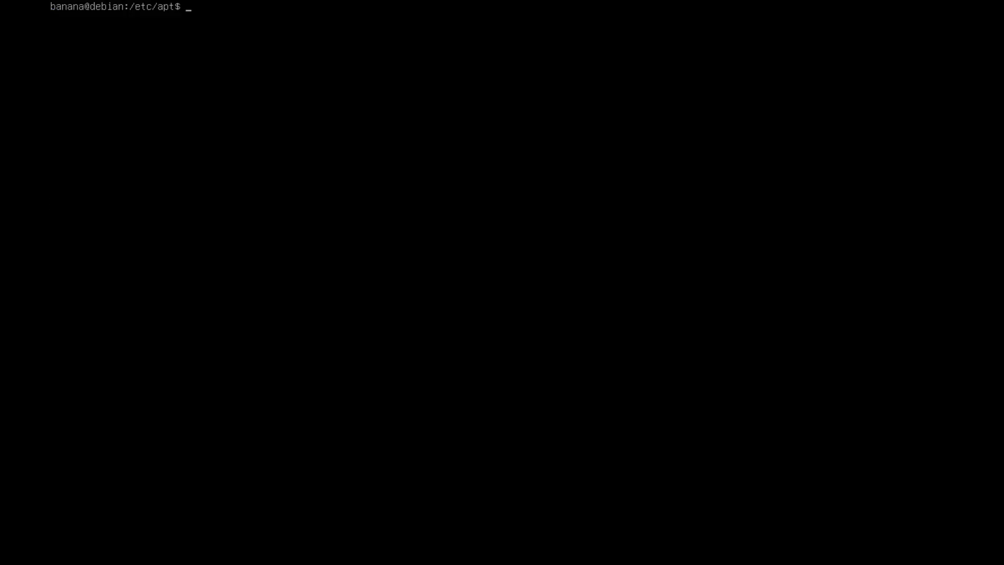
{"action": "type", "text": "sudo apt update"}
{"action": "key", "text": "Return"}
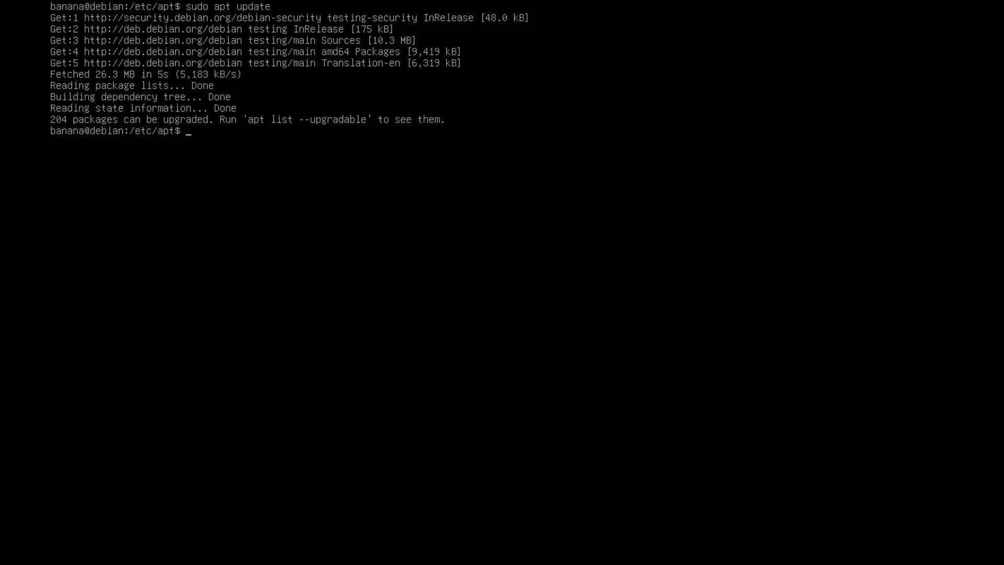
Run sudo apt full-upgrade and confirm the upgrade with y.
{"action": "type", "text": "sudo apt full-upgrade"}
{"action": "key", "text": "Return"}
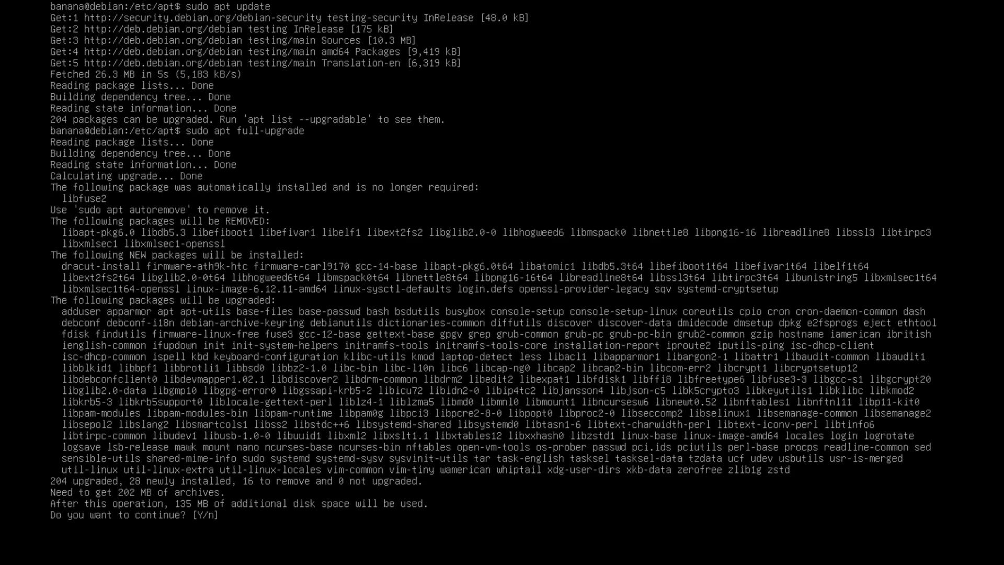
{"action": "type", "text": "y"}
{"action": "key", "text": "Return"}
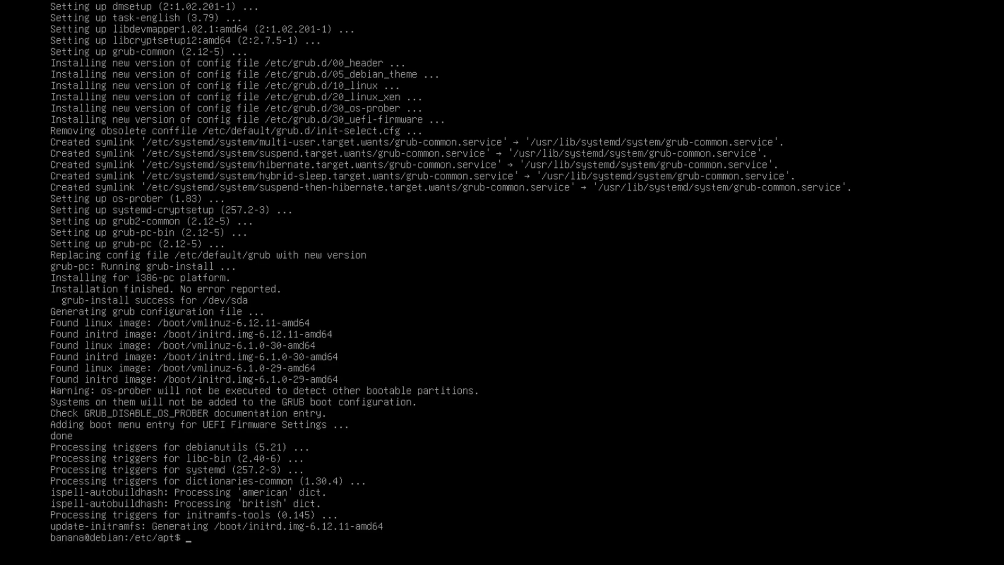
List /etc/apt, change into apt.conf.d, list its contents and clear the screen.
{"action": "type", "text": "ls"}
{"action": "key", "text": "Return"}
{"action": "type", "text": "cd apt"}
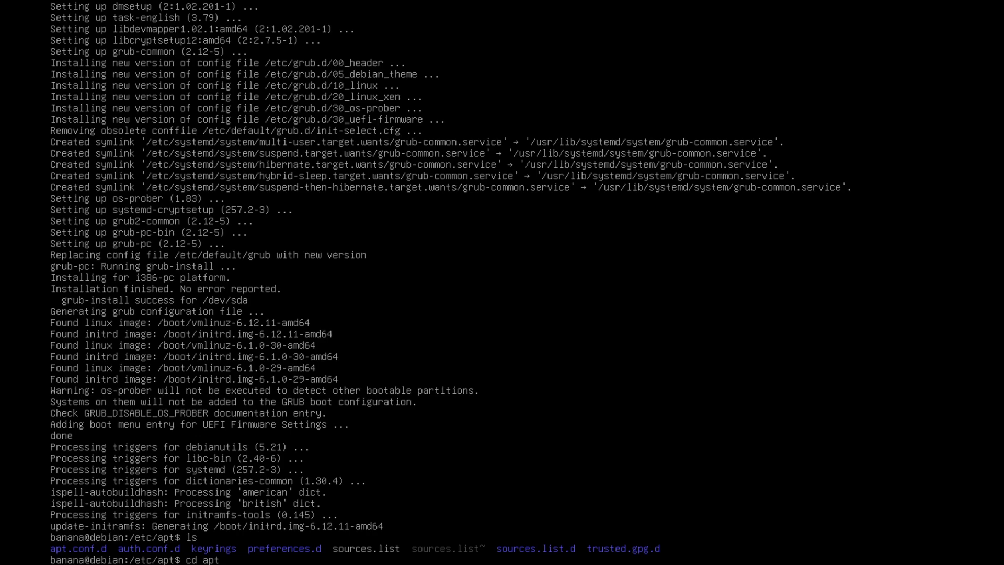
{"action": "type", "text": ".conf.d"}
{"action": "key", "text": "Return"}
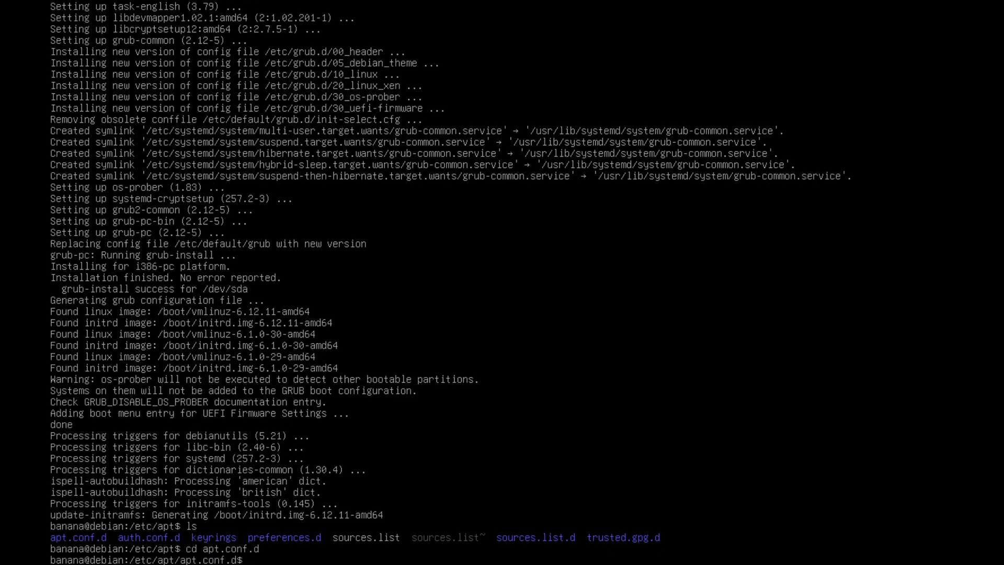
{"action": "type", "text": "ls"}
{"action": "key", "text": "Return"}
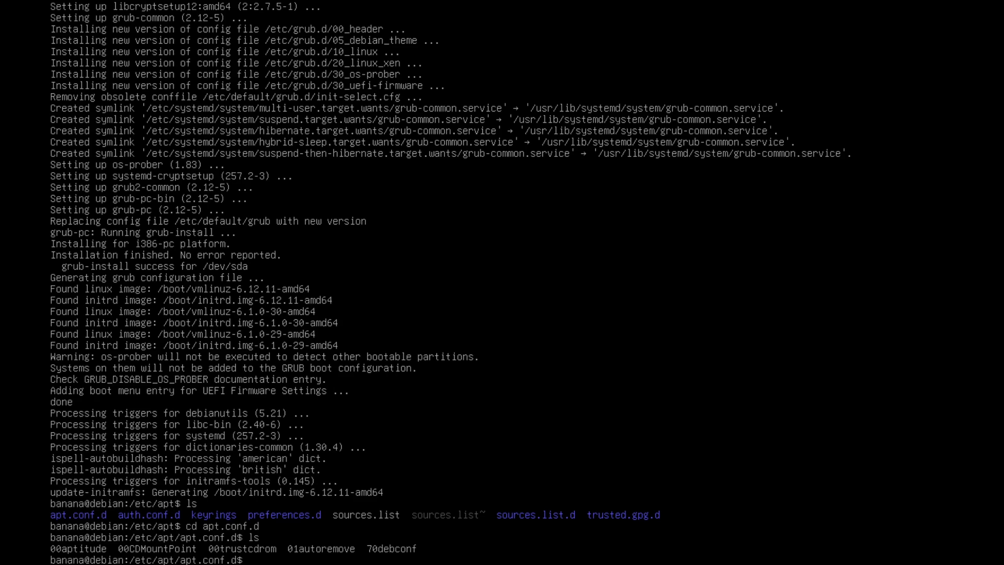
{"action": "type", "text": "clear"}
{"action": "key", "text": "Return"}
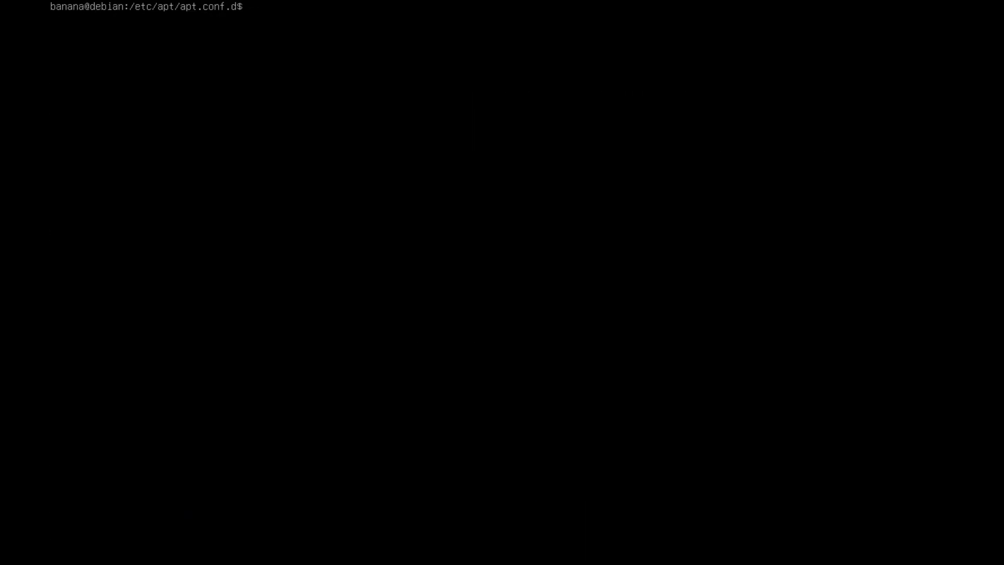
Return to the home directory and install budgie-desktop with sudo apt, entering the password and confirming with y.
{"action": "type", "text": "cd ~"}
{"action": "key", "text": "Return"}
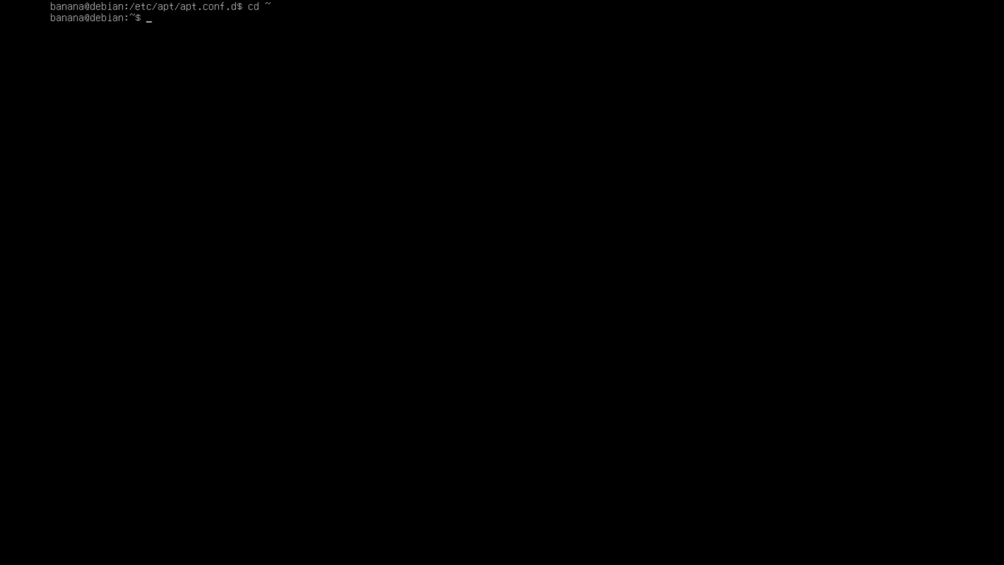
{"action": "type", "text": "sudo apt install budgie-"}
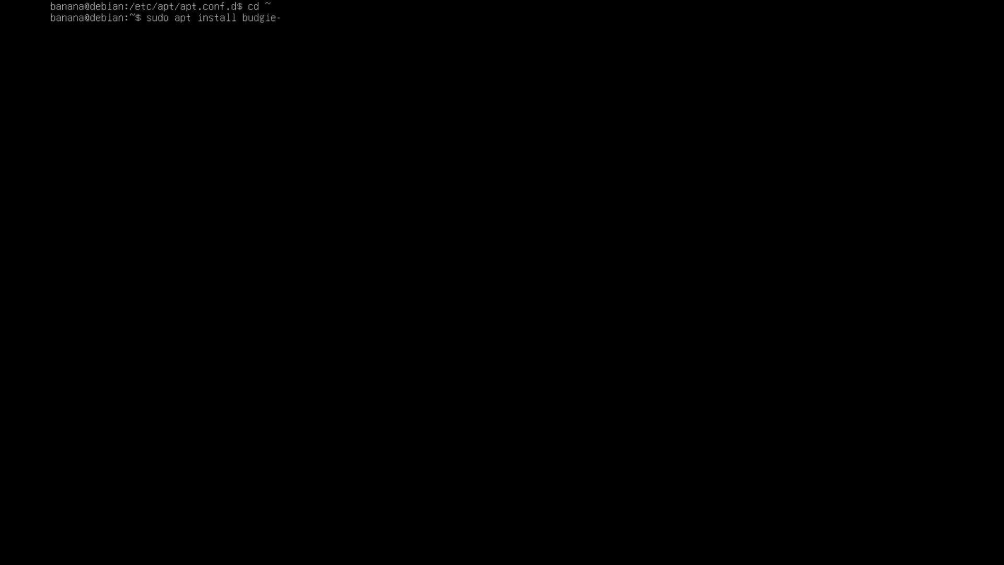
{"action": "type", "text": "desktop"}
{"action": "key", "text": "Return"}
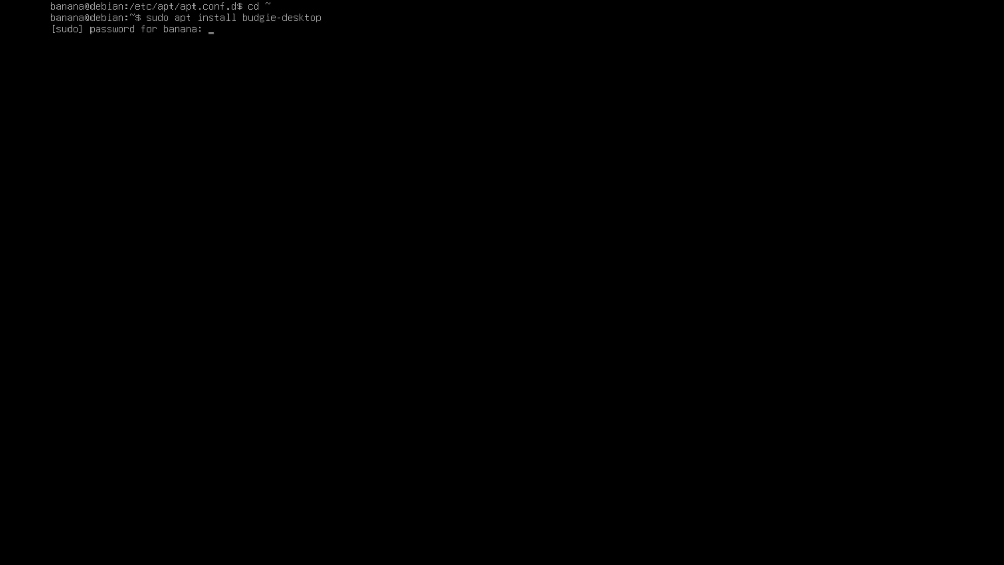
{"action": "key", "text": "Return"}
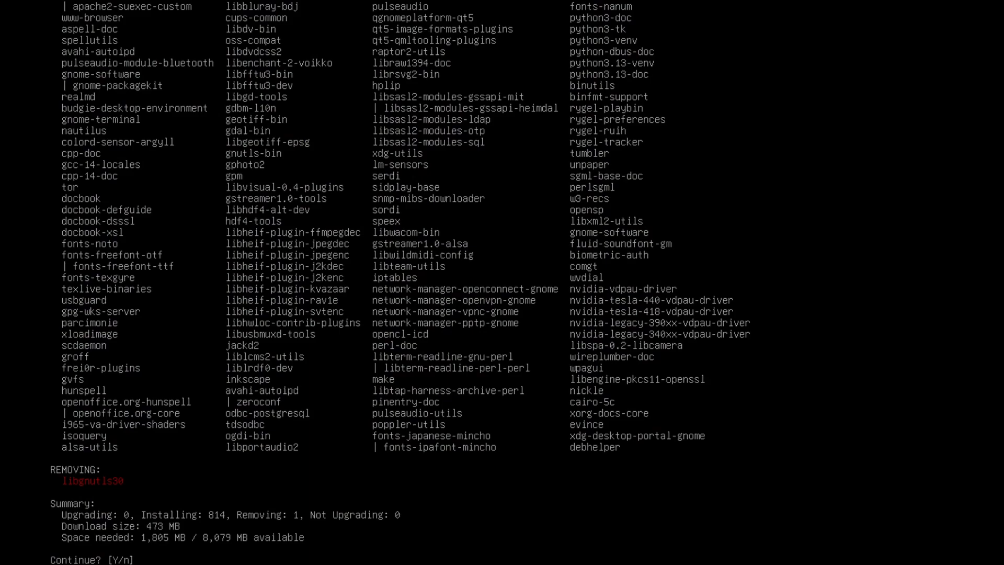
{"action": "type", "text": "y"}
{"action": "key", "text": "Return"}
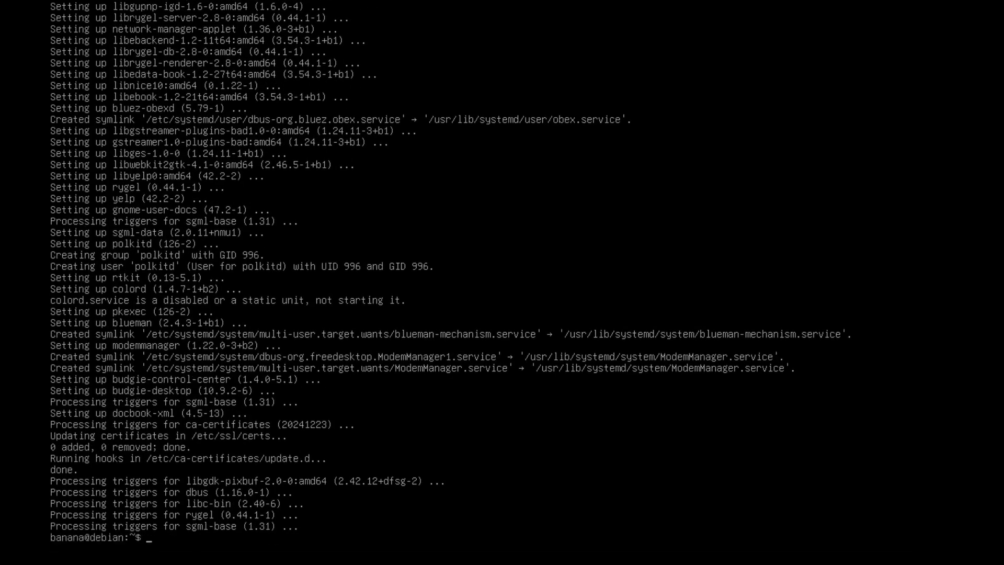
Clear the screen and install lightdm with sudo apt, confirming with y.
{"action": "type", "text": "clear"}
{"action": "key", "text": "Return"}
{"action": "type", "text": "sudo ap"}
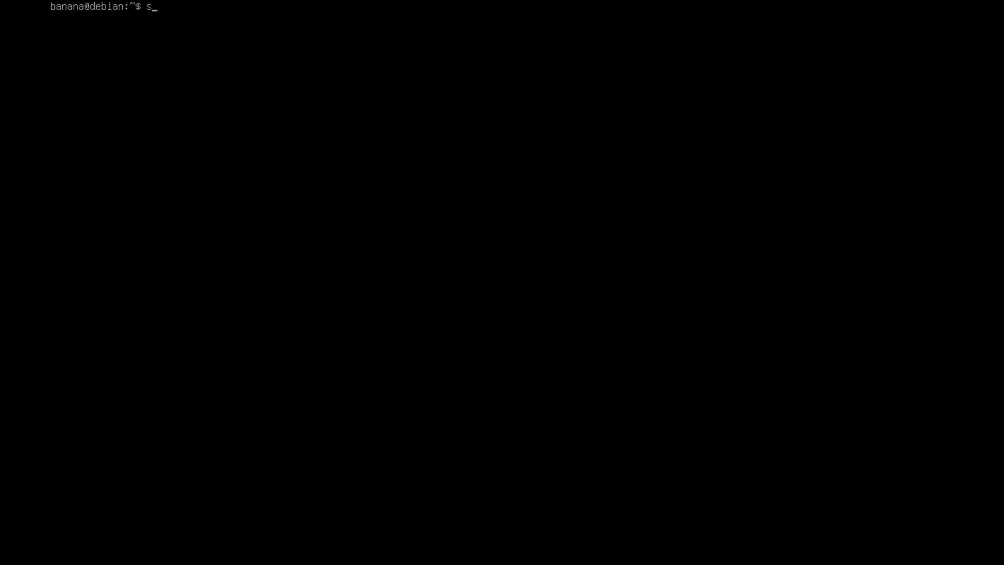
{"action": "type", "text": "nstall lightdm"}
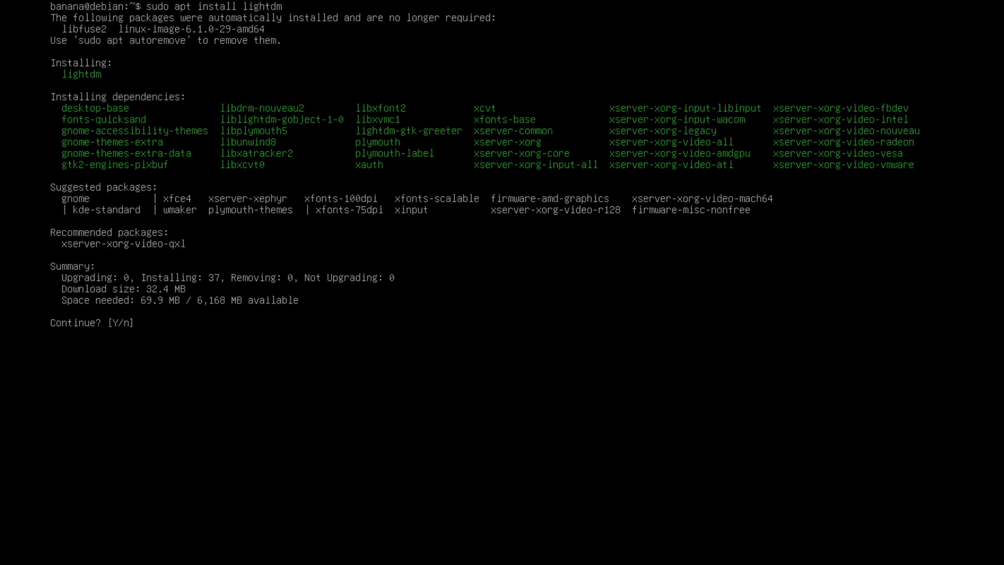
{"action": "type", "text": "y"}
{"action": "key", "text": "Return"}
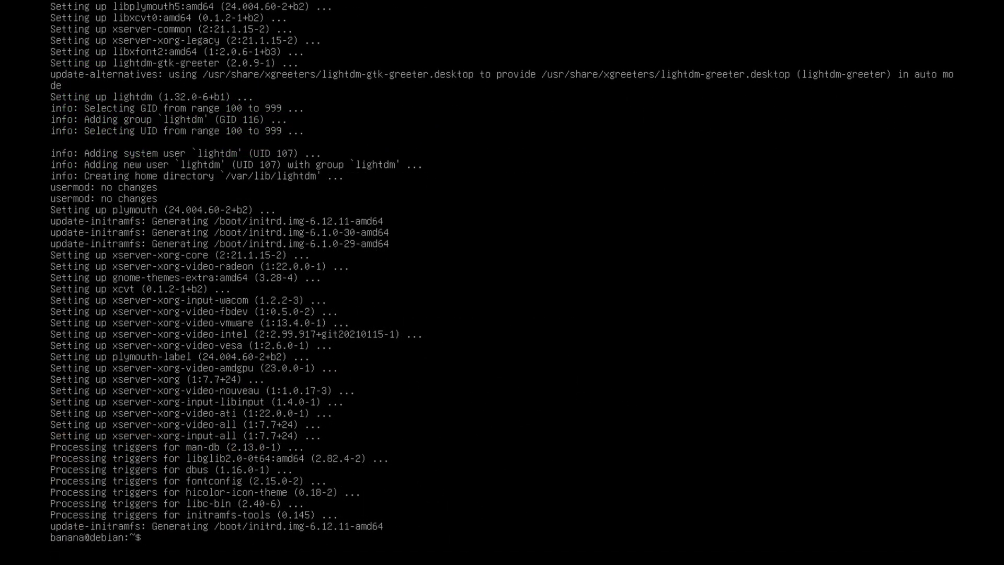
Clear the screen and install kitty with sudo apt, confirming with y.
{"action": "type", "text": "clear"}
{"action": "key", "text": "Return"}
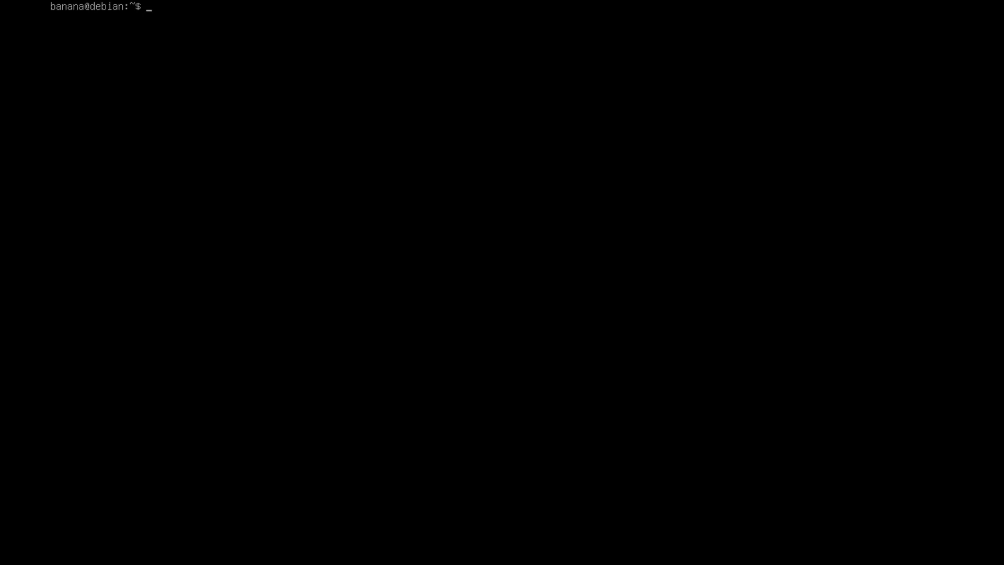
{"action": "type", "text": "sudo apt install k"}
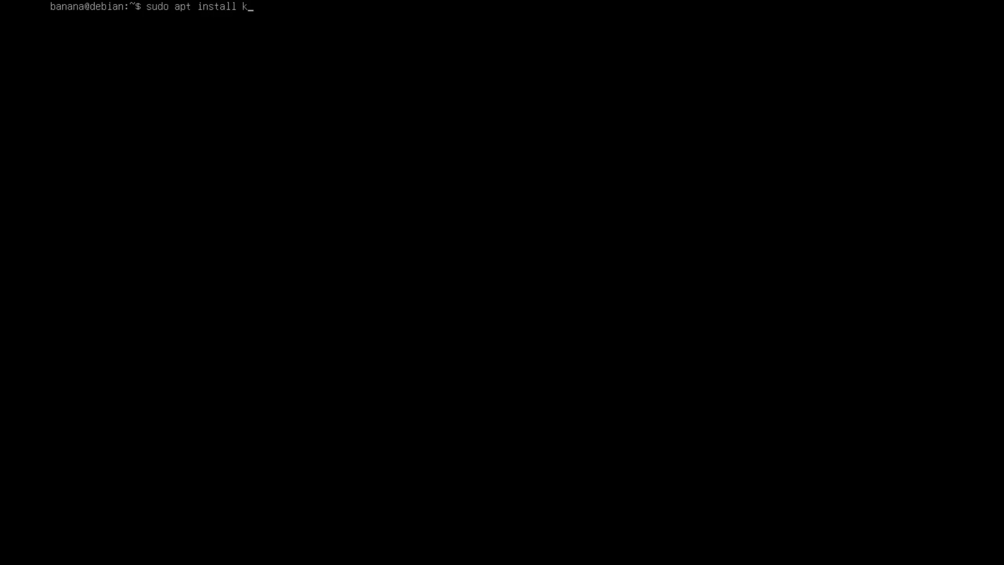
{"action": "type", "text": "itty"}
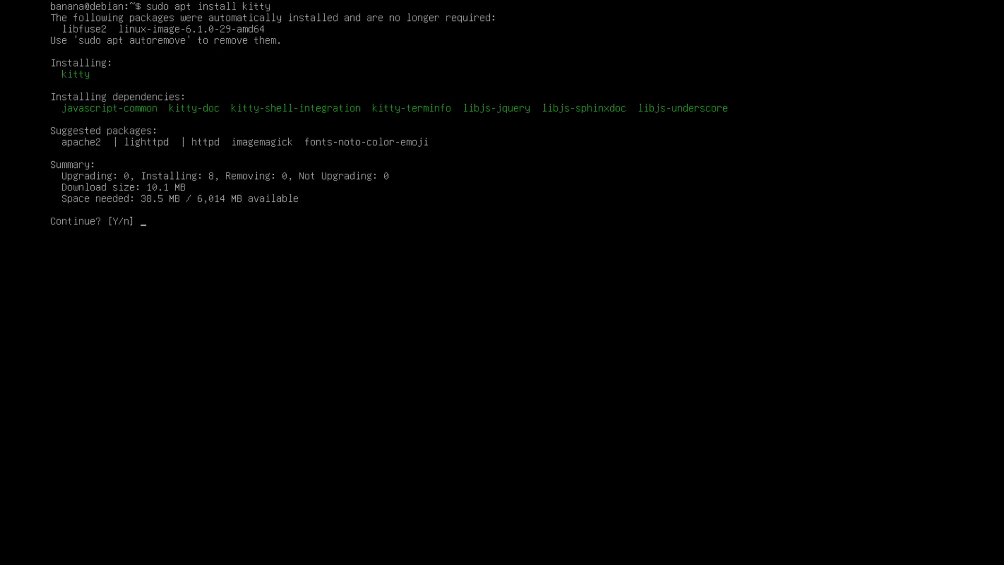
{"action": "type", "text": "y"}
{"action": "key", "text": "Return"}
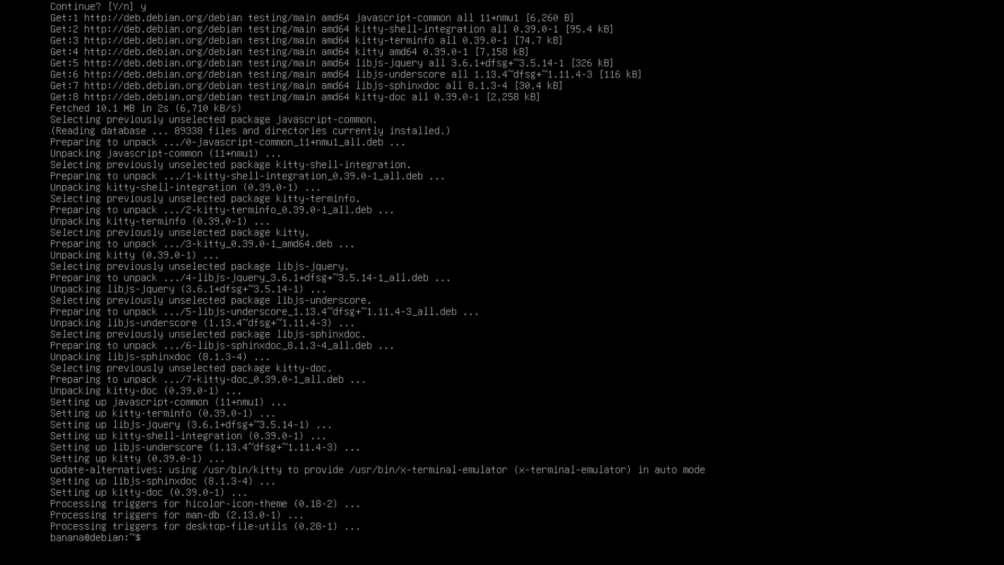
Reboot the system with sudo reboot and log in to the desktop as banana.
{"action": "type", "text": "sudo reboot"}
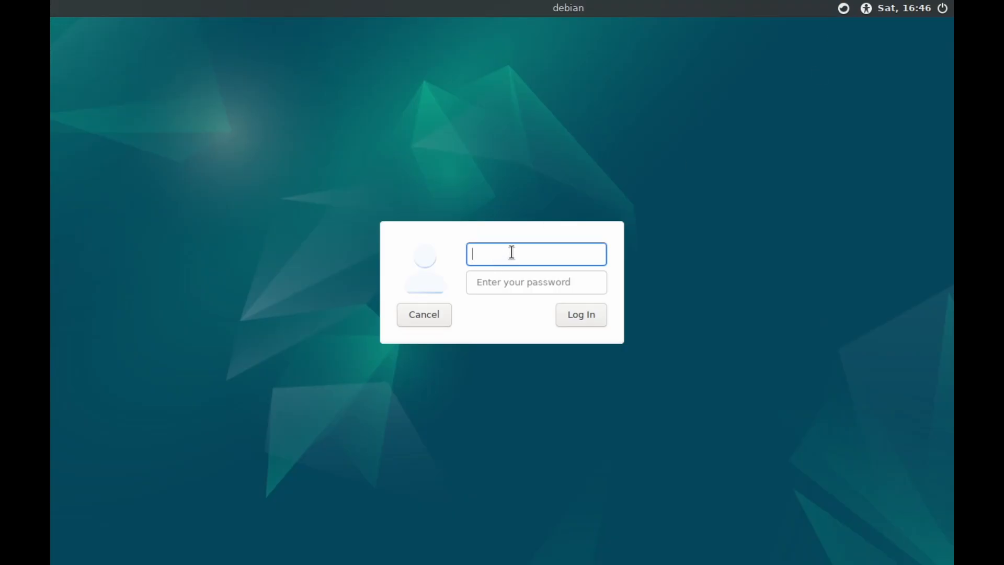
{"action": "type", "text": "banana"}
{"action": "key", "text": "Tab"}
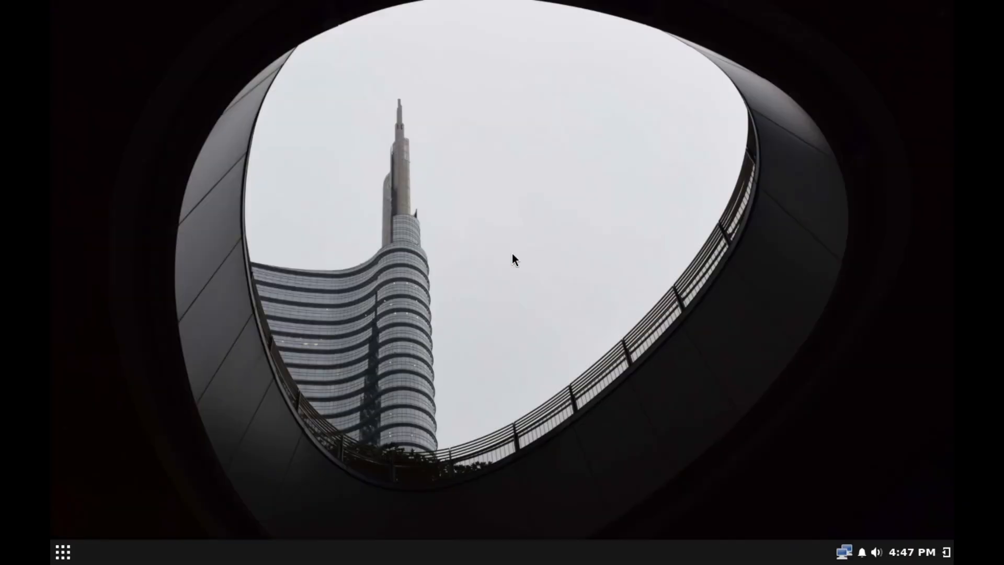
Change the display resolution in Budgie Control Center's Displays settings, keep the change and close the window.
{"action": "left_click", "coordinate": [63, 552]}
{"action": "left_click", "coordinate": [249, 200]}
{"action": "scroll", "coordinate": [250, 324], "scroll_direction": "down", "scroll_amount": 5}
{"action": "scroll", "coordinate": [228, 418], "scroll_direction": "up", "scroll_amount": 4}
{"action": "left_click", "coordinate": [225, 345]}
{"action": "left_click", "coordinate": [753, 161]}
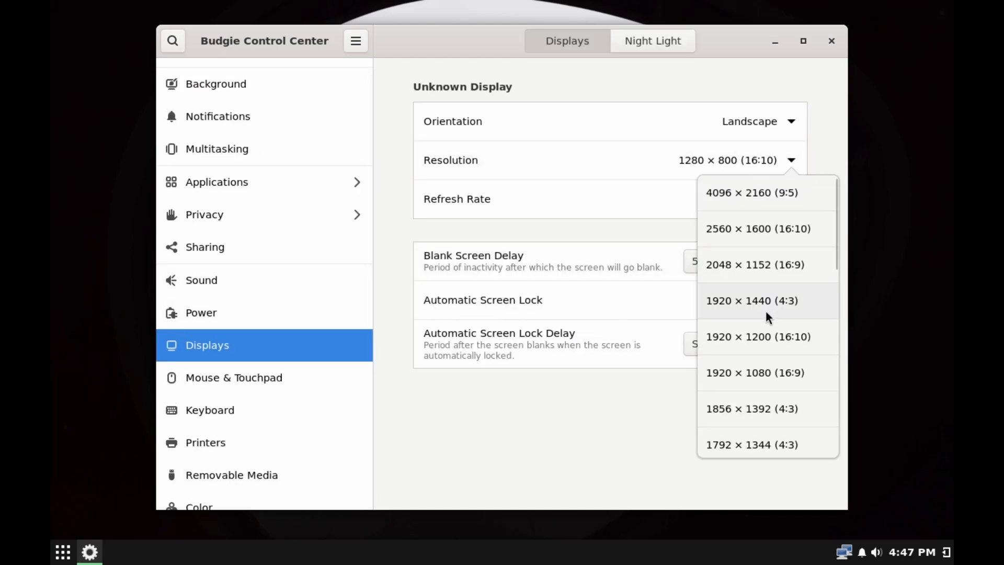
{"action": "scroll", "coordinate": [767, 317], "scroll_direction": "down", "scroll_amount": 12}
{"action": "left_click", "coordinate": [767, 311]}
{"action": "left_click", "coordinate": [817, 41]}
{"action": "left_click", "coordinate": [235, 322]}
{"action": "left_click", "coordinate": [869, 18]}
Launch kitty from the application menu and check the release with lsb_release -a.
{"action": "left_click", "coordinate": [14, 551]}
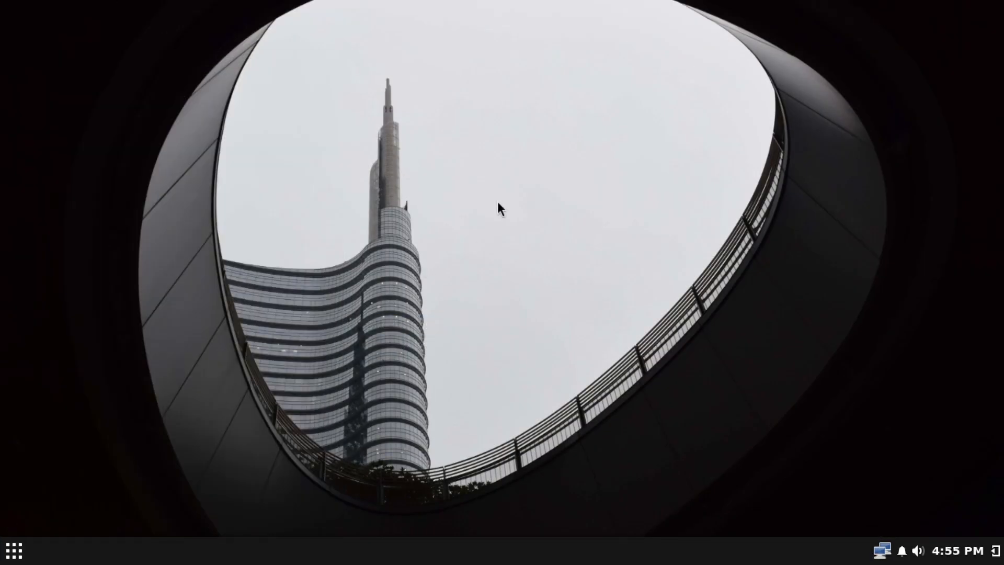
{"action": "left_click", "coordinate": [16, 551]}
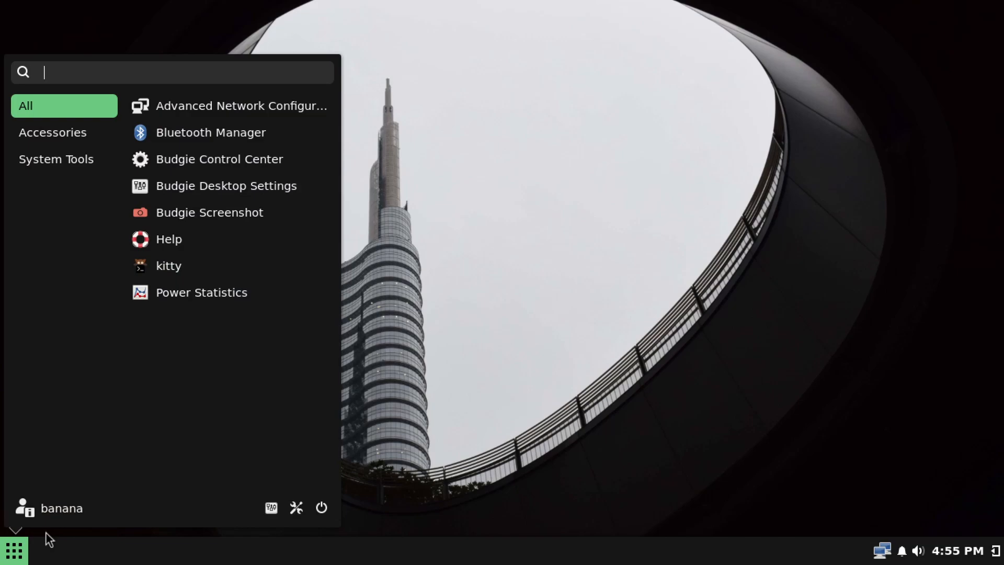
{"action": "left_click", "coordinate": [179, 271]}
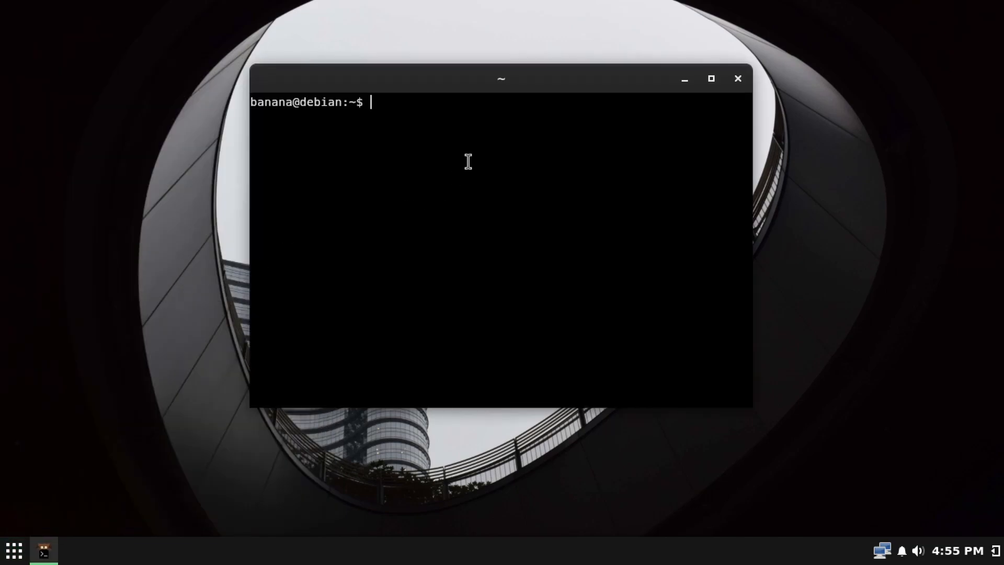
{"action": "type", "text": "lsb_release -a"}
{"action": "key", "text": "Return"}
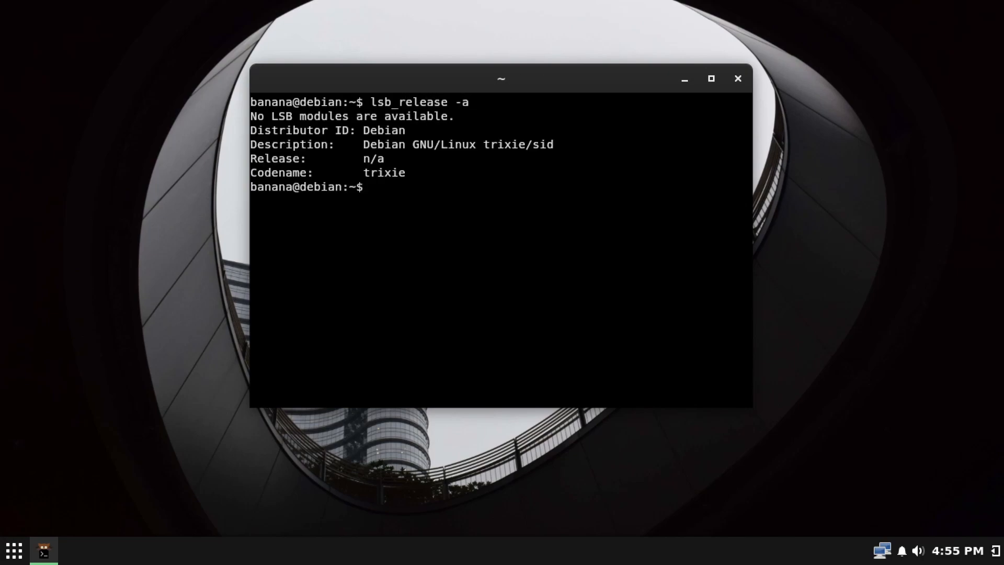